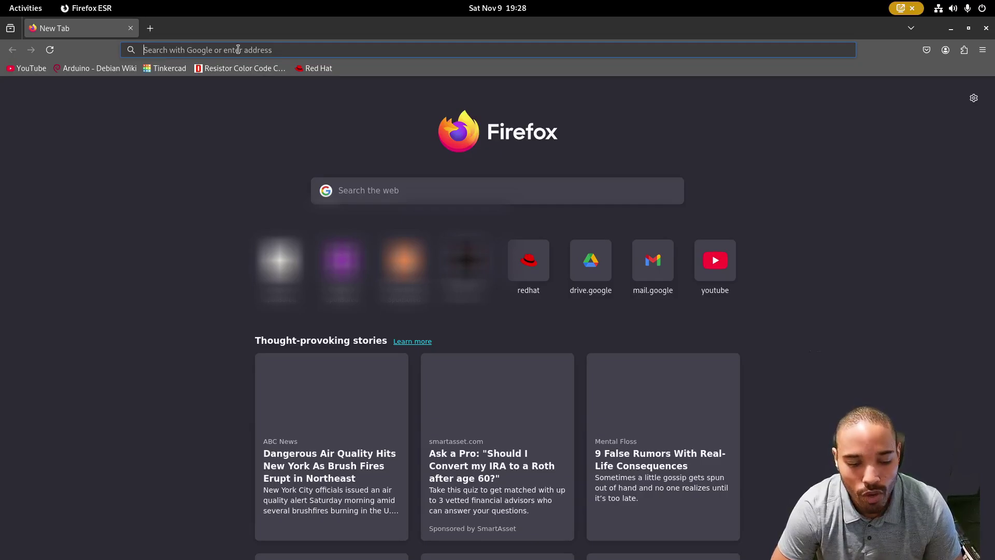
# - Go to the Red Hat homepage and zoom the page to 130%
pyautogui.write('redhat.com/en')
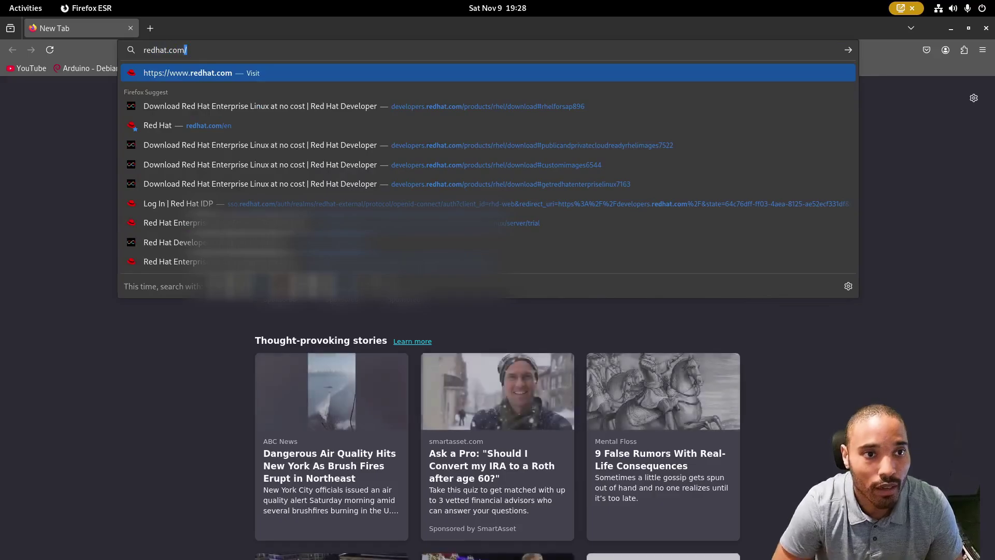
pyautogui.press('Return')
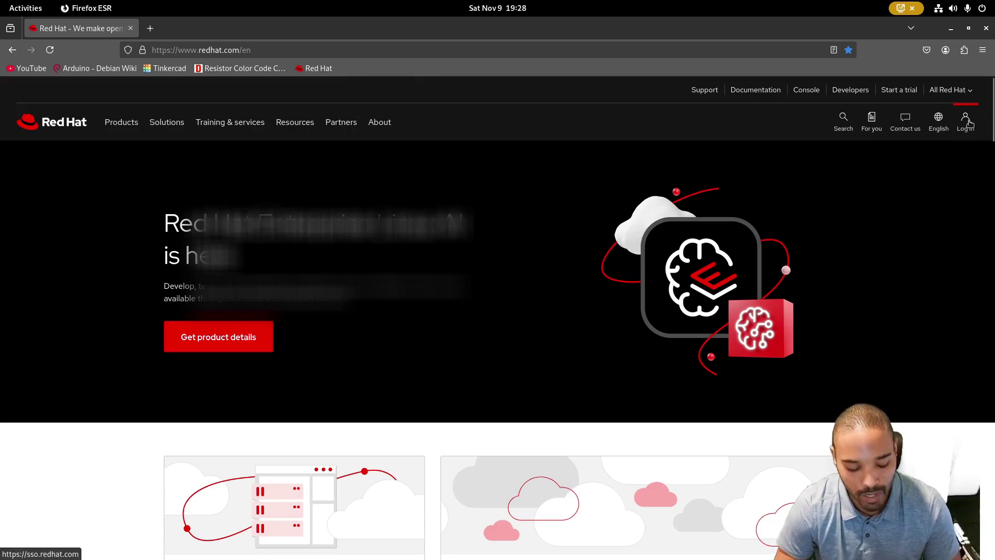
pyautogui.hotkey('ctrl', '+')
pyautogui.hotkey('ctrl', '+')
pyautogui.hotkey('ctrl', '+')
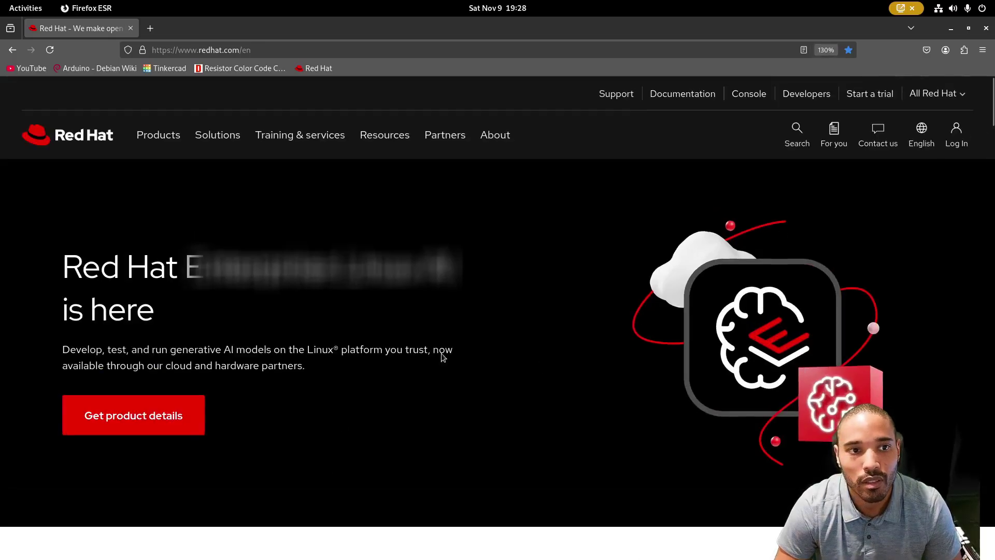
pyautogui.scroll(-2, 440, 353)
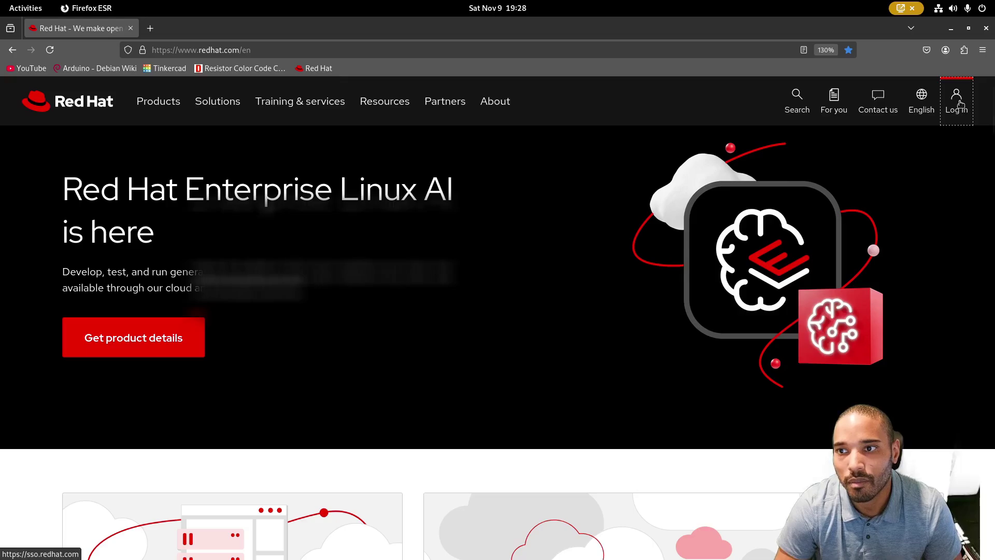
# - Log in to the Red Hat account with the saved password, then go to the Developers portal
pyautogui.click(959, 105)
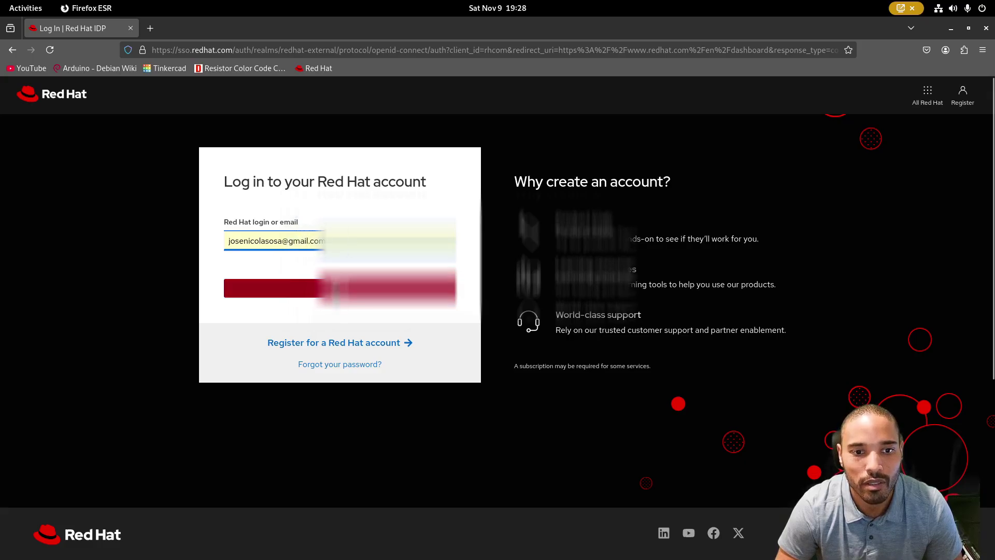
pyautogui.click(334, 291)
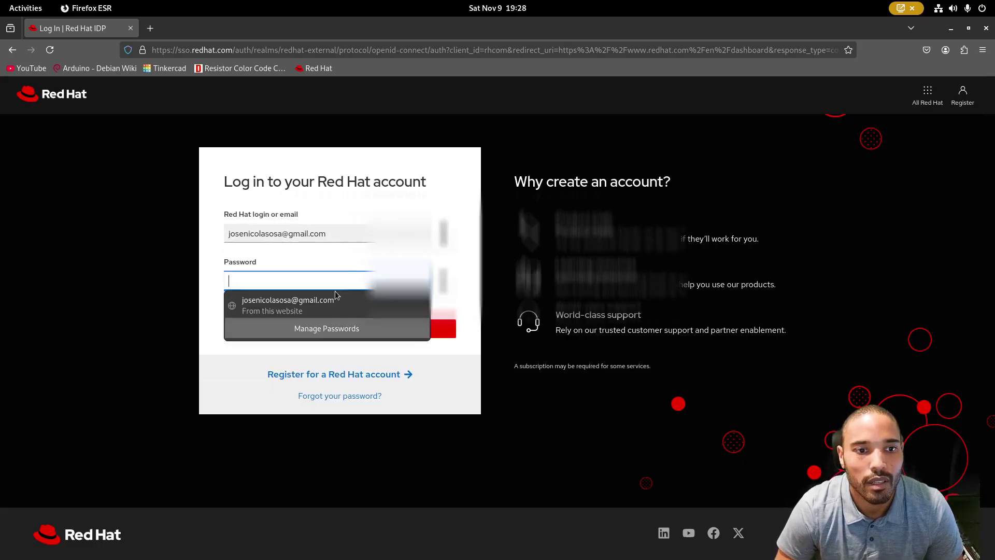
pyautogui.click(298, 306)
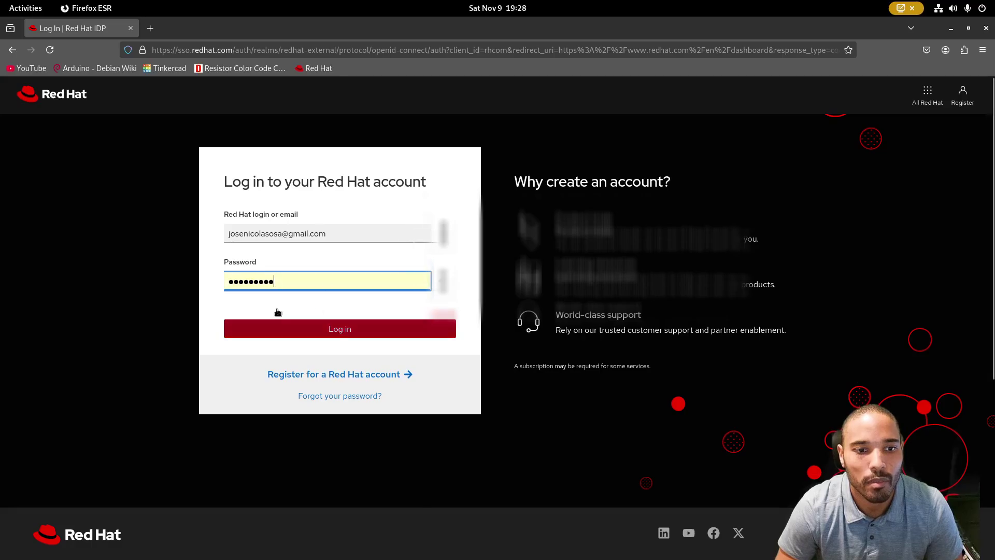
pyautogui.click(333, 331)
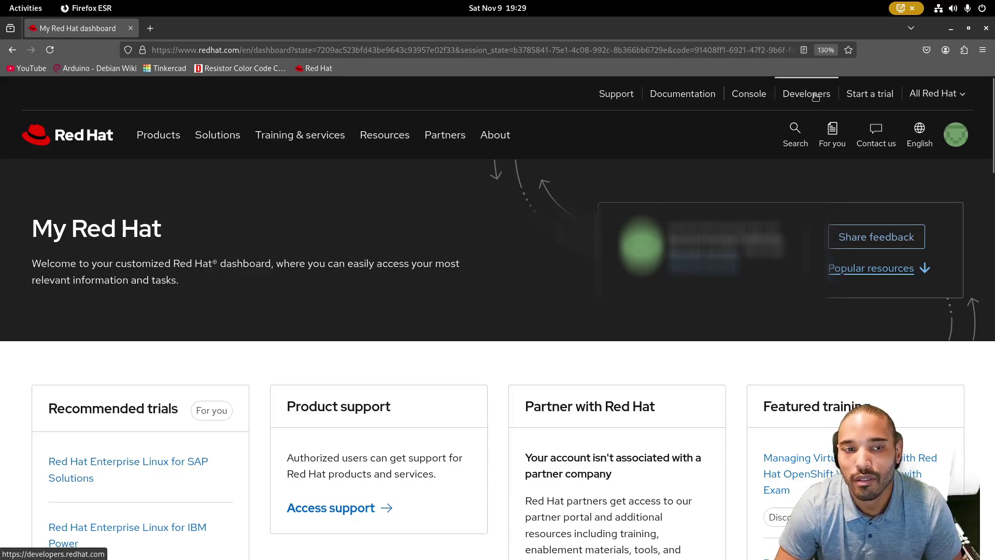
pyautogui.click(806, 94)
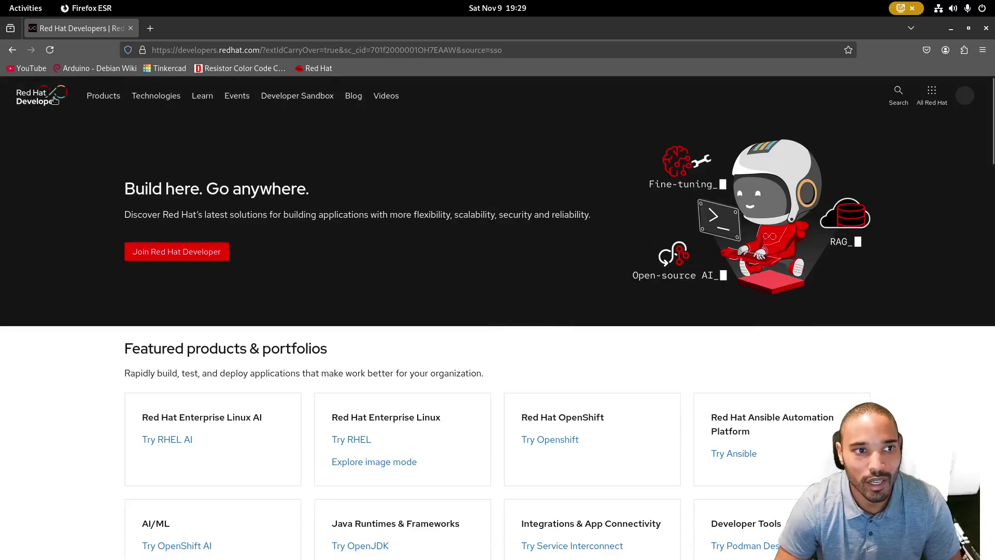
# - Zoom to 120% and open the RHEL product page's 'More ways to try' options
pyautogui.hotkey('ctrl', '+')
pyautogui.hotkey('ctrl', '+')
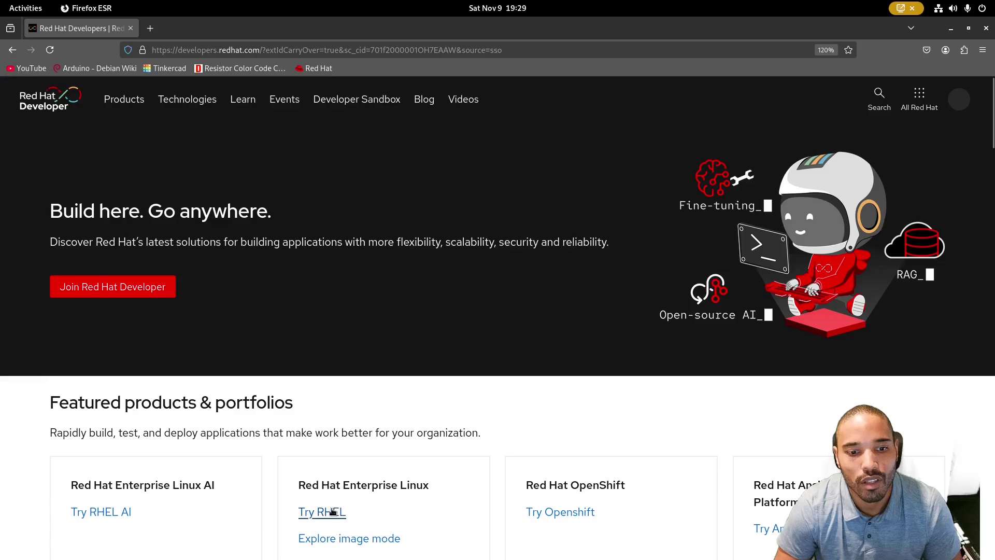
pyautogui.scroll(-5, 332, 515)
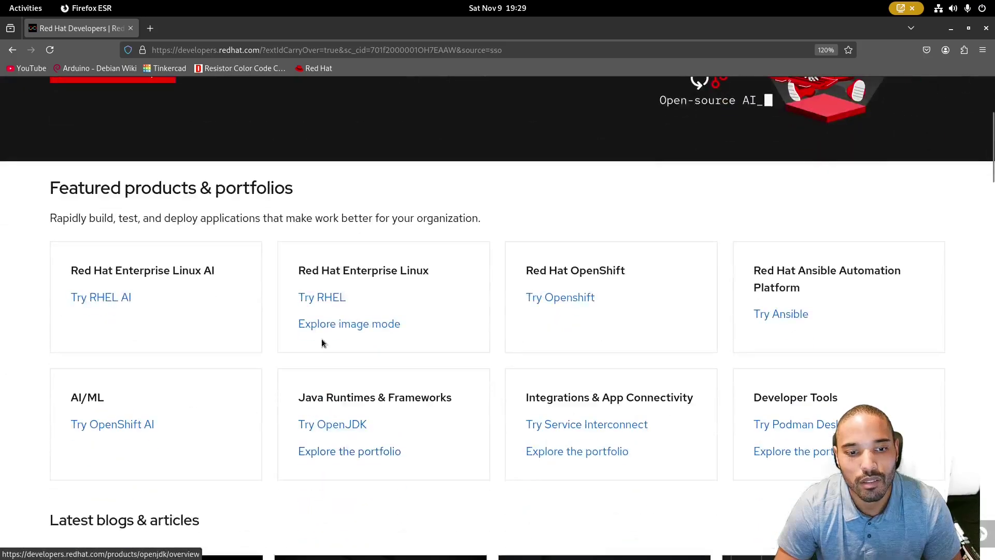
pyautogui.click(322, 298)
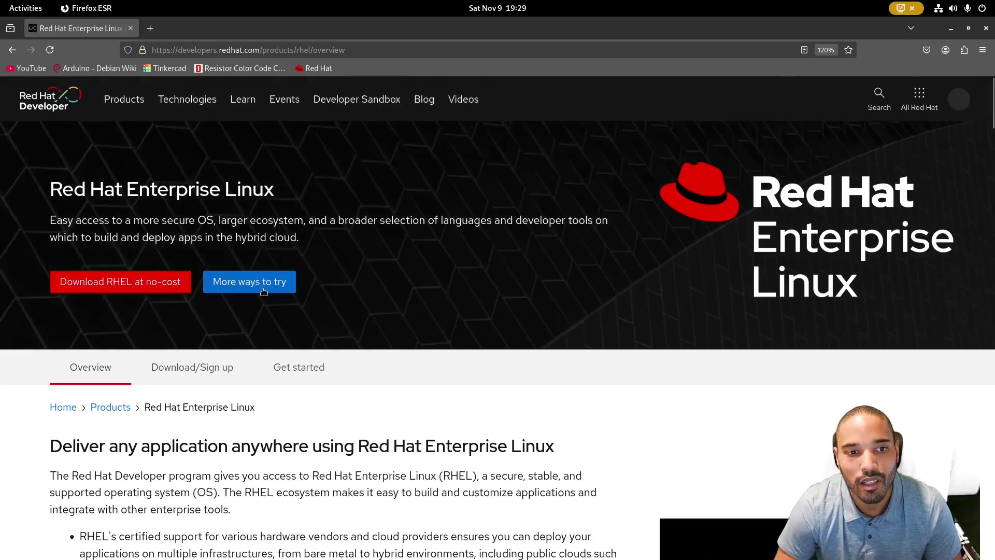
pyautogui.click(255, 287)
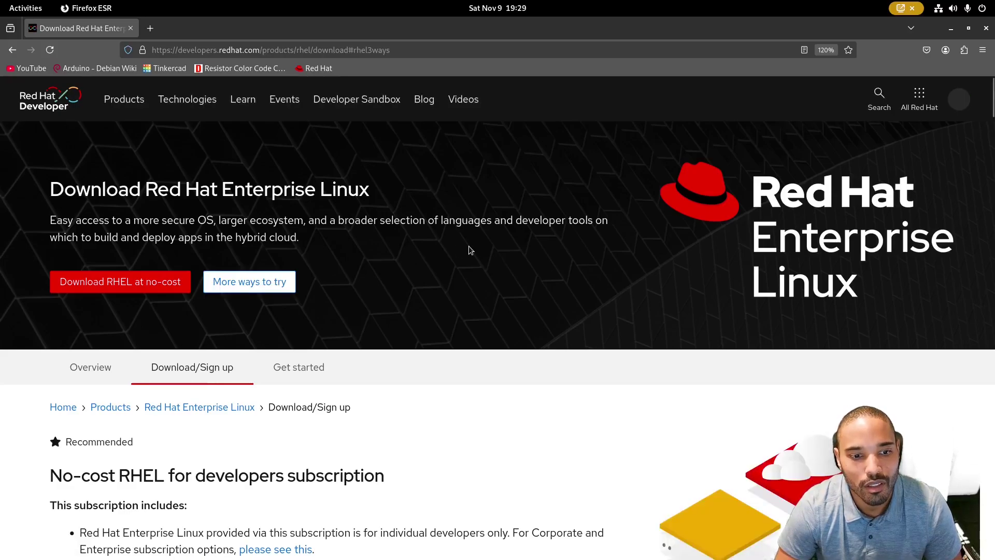
# - Scroll to All Downloads and expand the Red Hat Enterprise Linux 9.4 entry
pyautogui.scroll(-10, 476, 243)
pyautogui.scroll(-10, 523, 244)
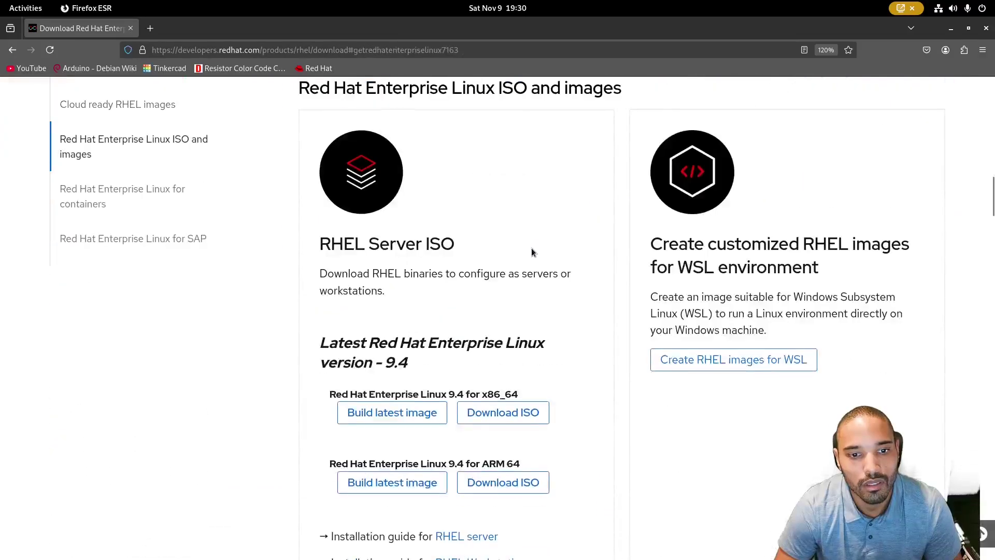
pyautogui.scroll(-4, 577, 249)
pyautogui.scroll(-12, 574, 250)
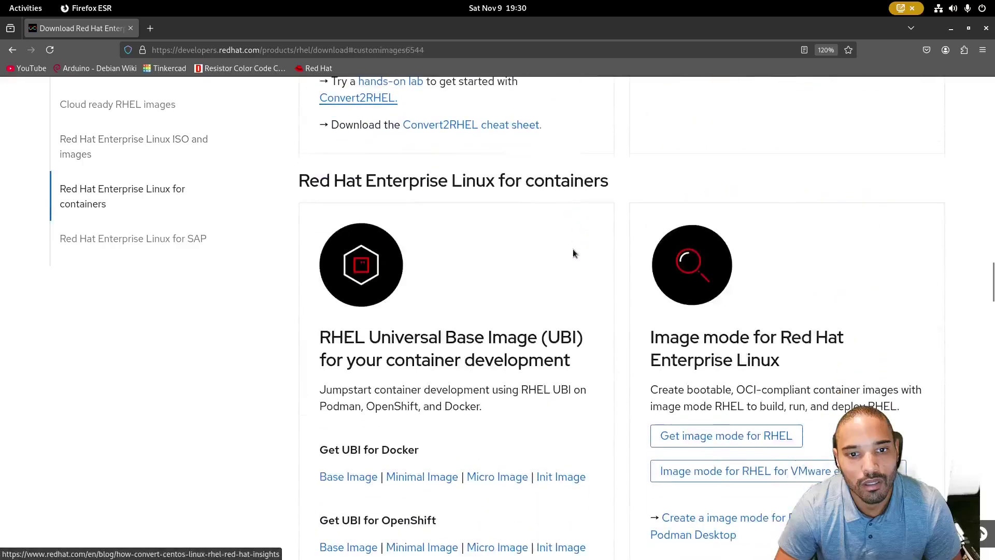
pyautogui.scroll(-15, 573, 248)
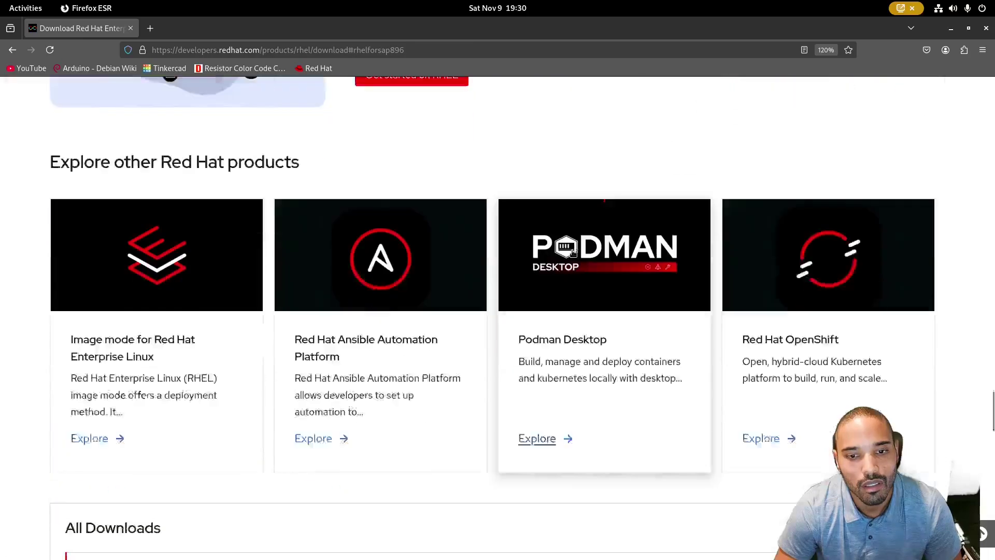
pyautogui.scroll(1, 569, 253)
pyautogui.scroll(-1, 569, 257)
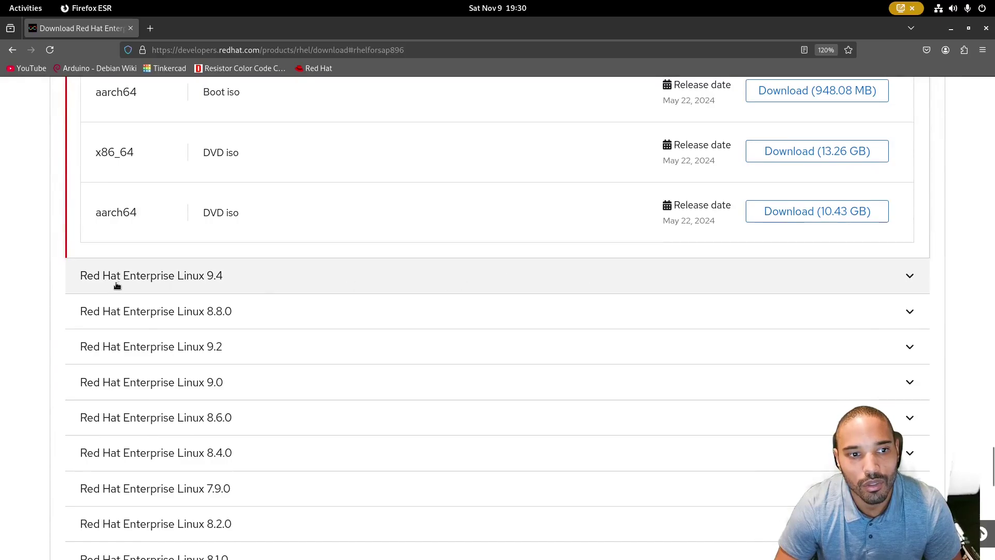
pyautogui.scroll(5, 184, 324)
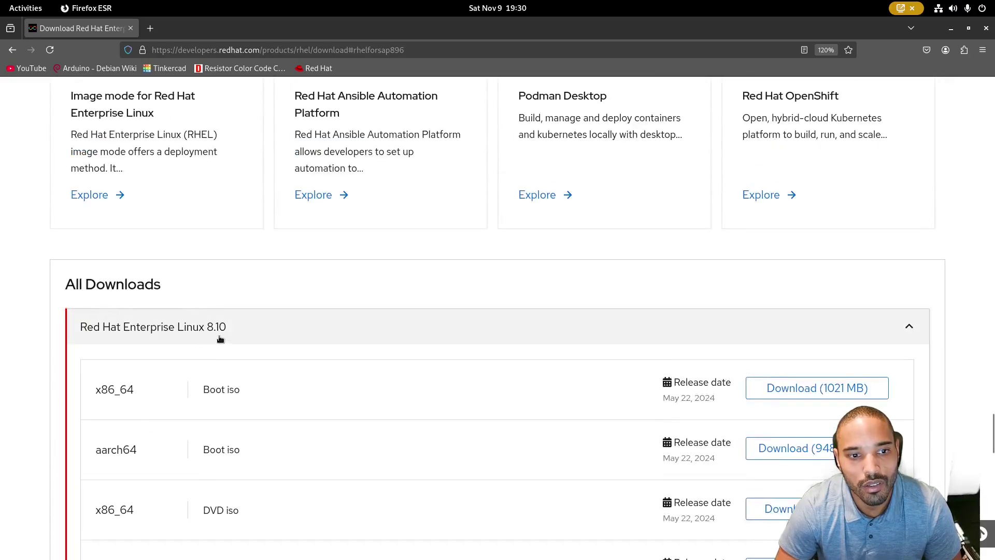
pyautogui.scroll(-5, 285, 330)
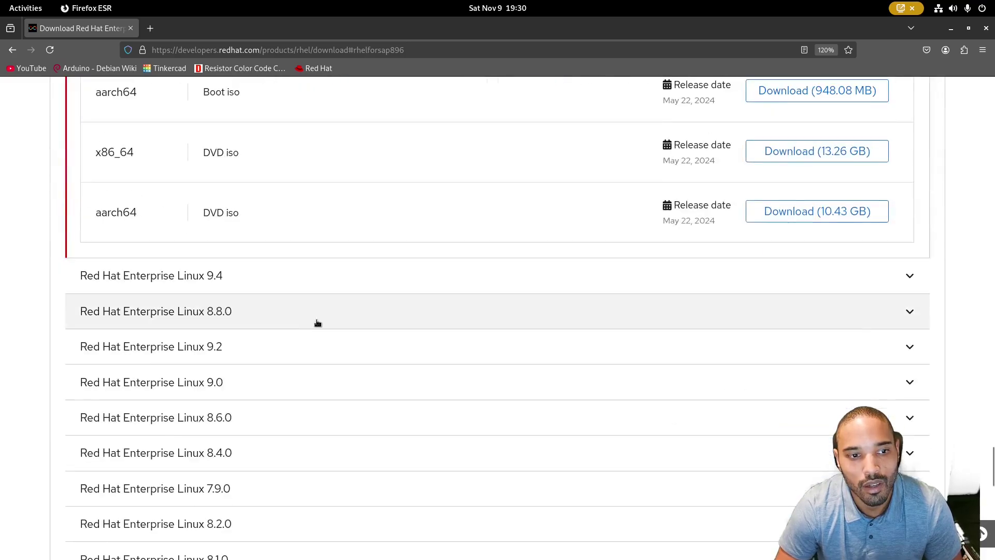
pyautogui.click(215, 280)
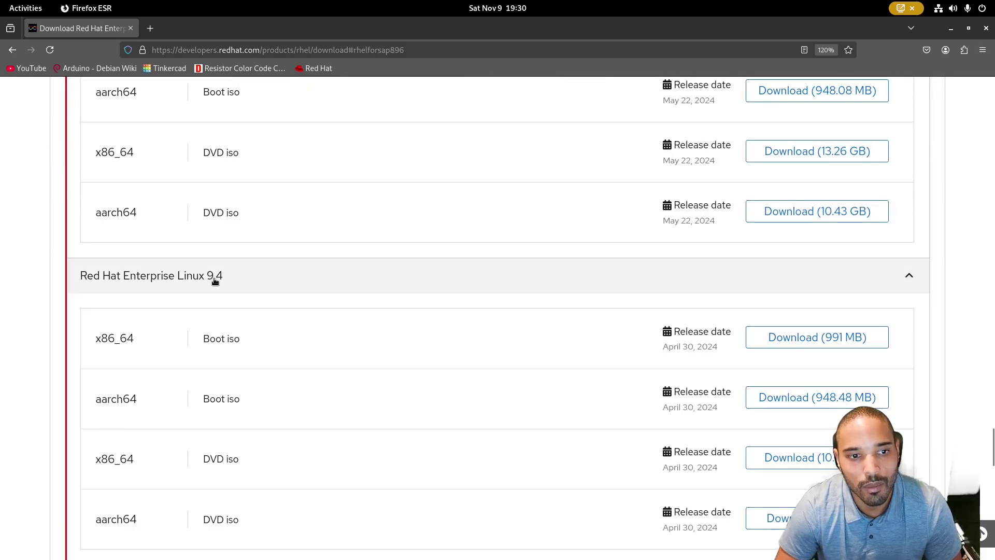
# - Download the 10.32 GB RHEL 9.4 x86_64 DVD ISO and dismiss the downloads panel
pyautogui.scroll(-1, 353, 300)
pyautogui.scroll(-1, 355, 306)
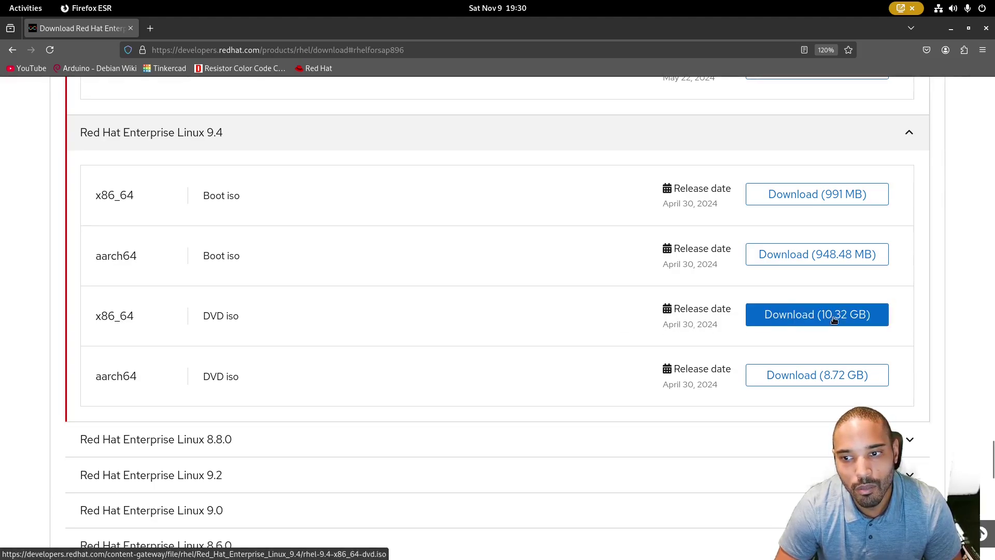
pyautogui.click(818, 320)
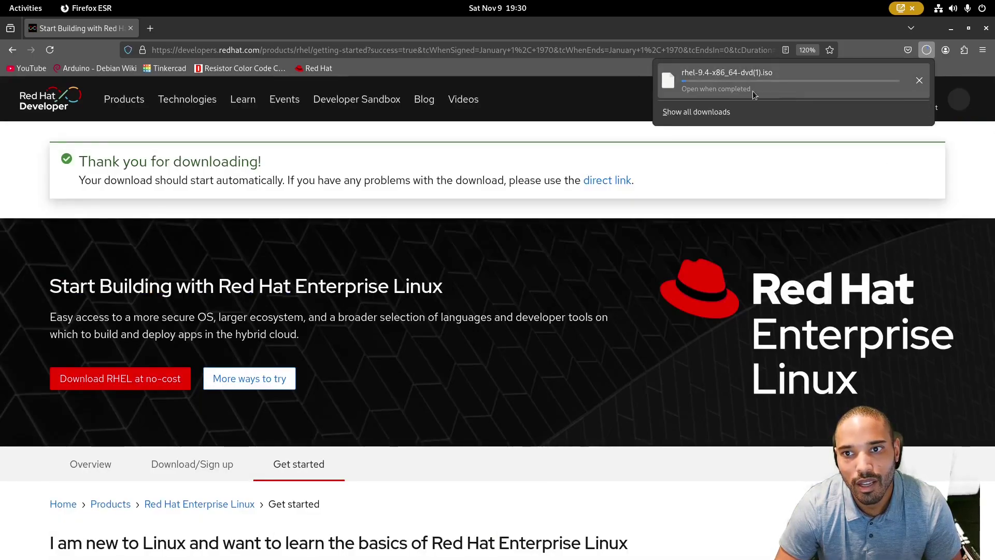
pyautogui.click(630, 280)
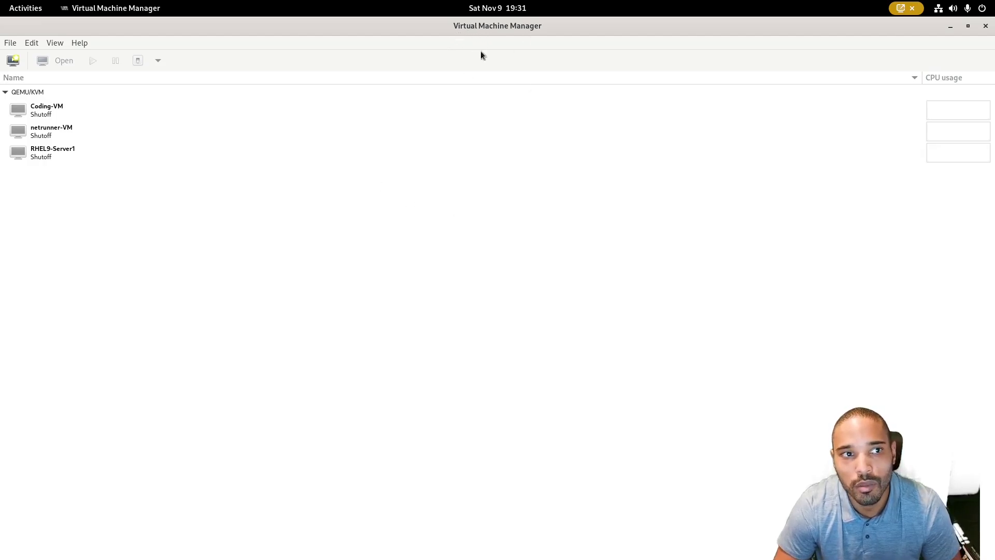
# - Start a new virtual machine installing from local install media
pyautogui.click(11, 45)
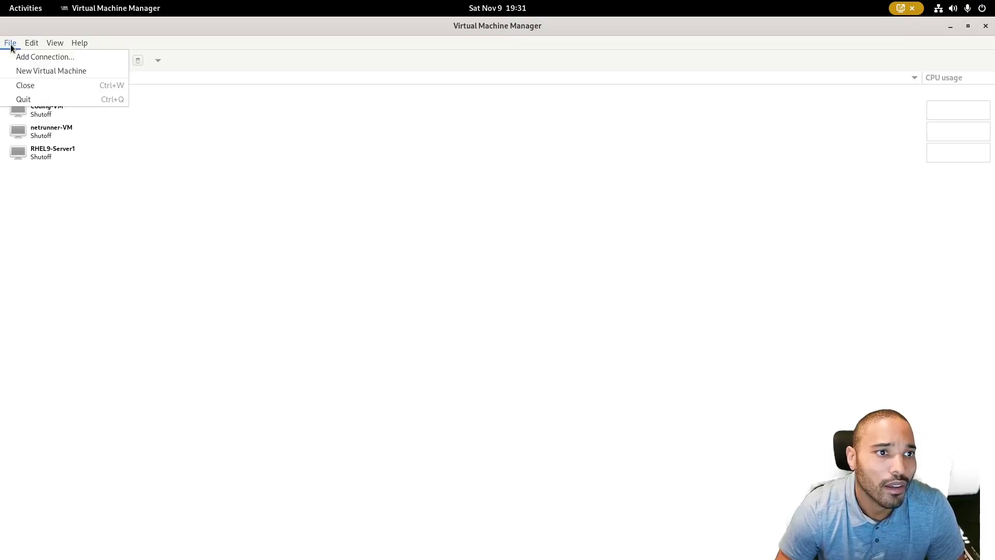
pyautogui.click(47, 71)
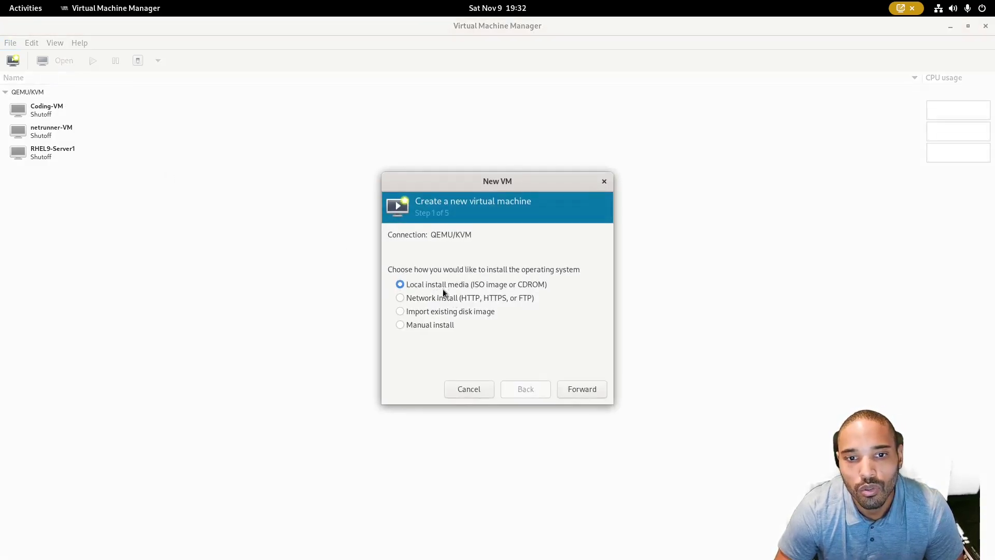
pyautogui.click(582, 389)
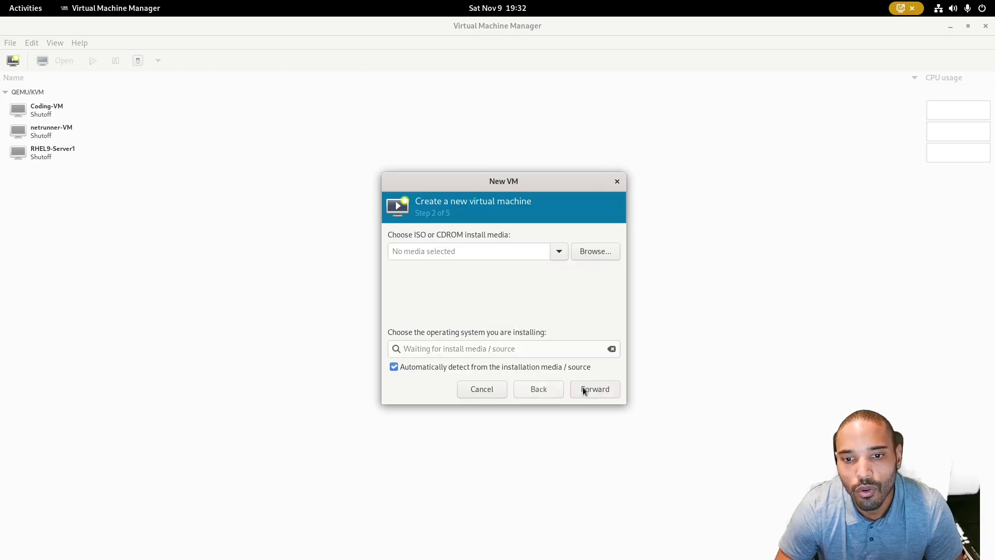
# - Choose rhel-9.4-x86_64-dvd.iso from the Downloads pool as install media and continue
pyautogui.click(588, 252)
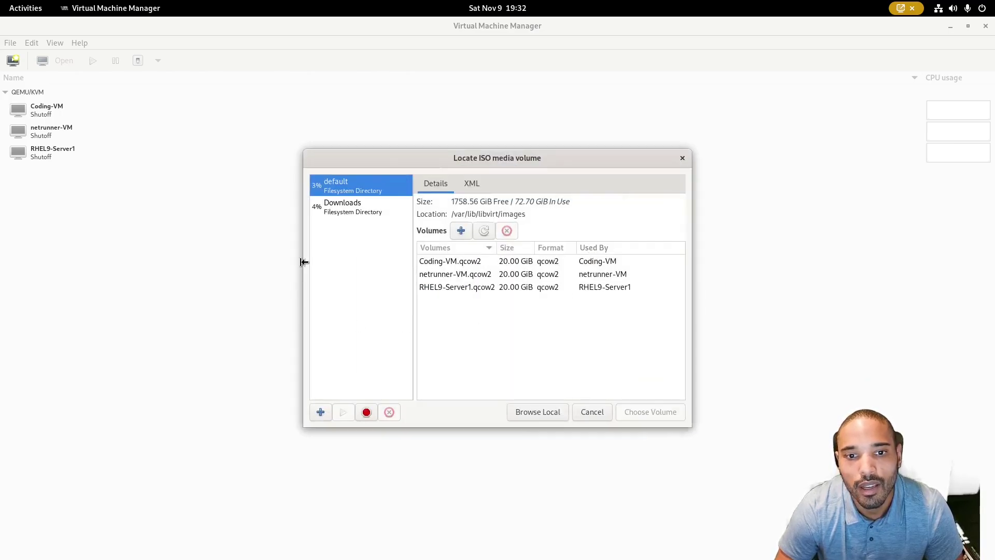
pyautogui.click(350, 209)
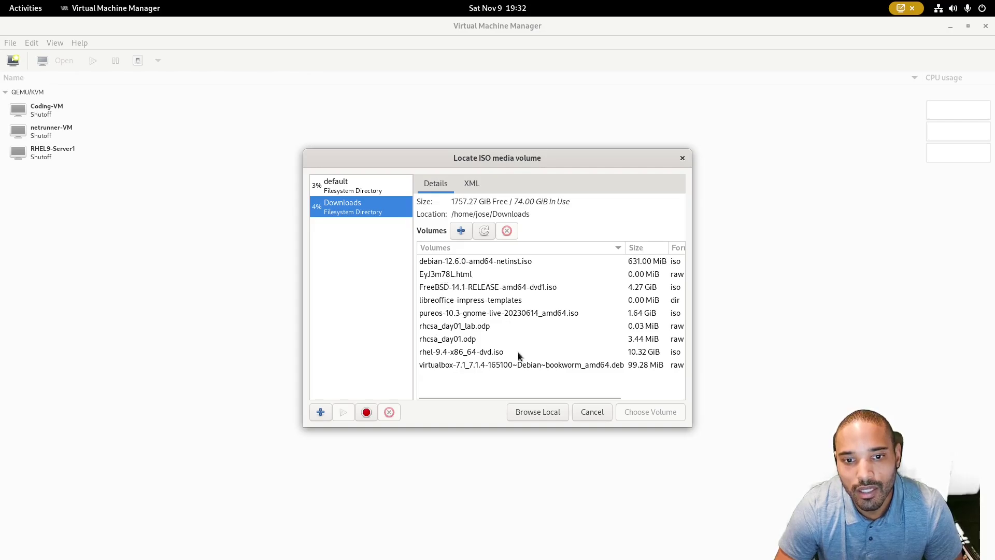
pyautogui.click(452, 353)
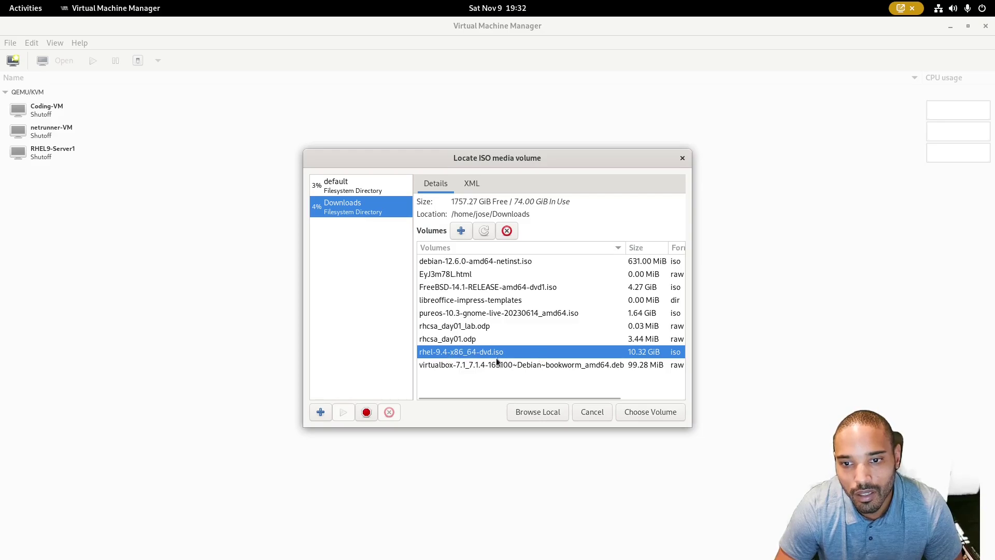
pyautogui.click(652, 412)
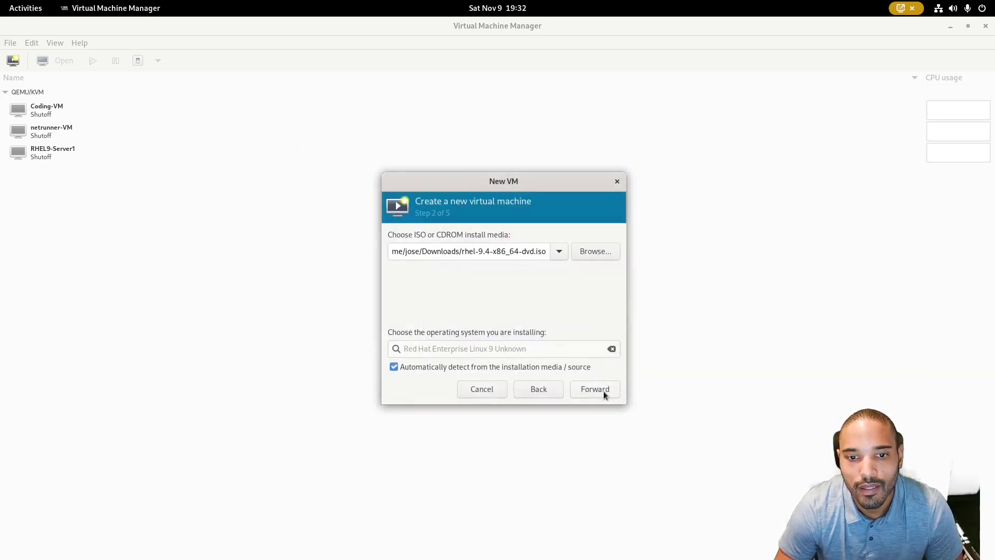
pyautogui.click(604, 392)
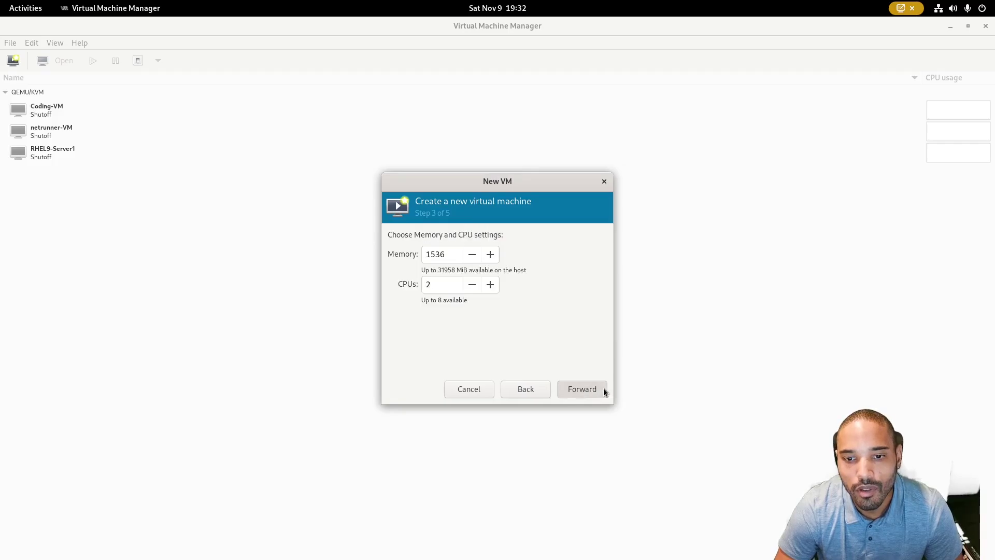
# - Change the VM memory from 1536 to 2048 MiB and continue to storage
pyautogui.click(440, 257)
pyautogui.press('End')
pyautogui.press('BackSpace')
pyautogui.press('BackSpace')
pyautogui.press('BackSpace')
pyautogui.press('BackSpace')
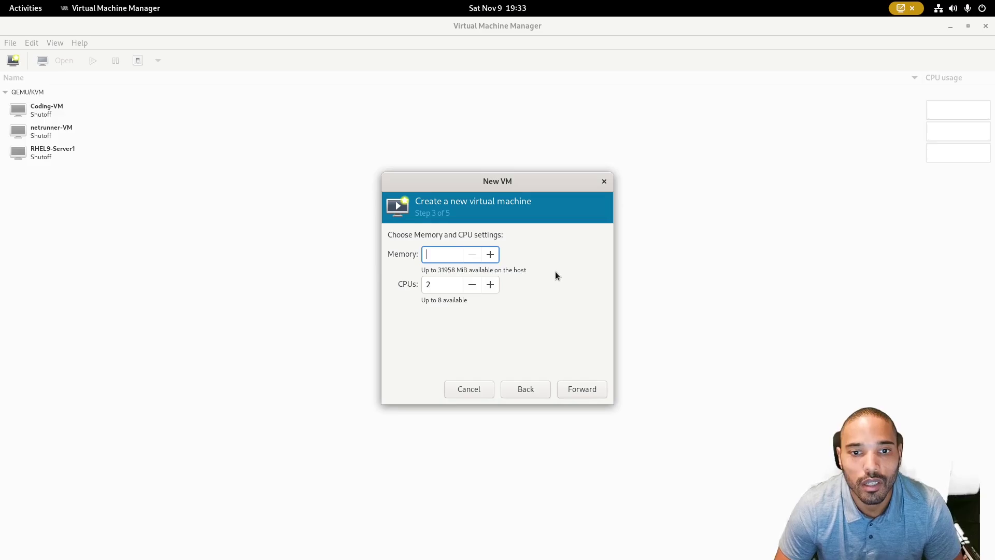
pyautogui.write('2048')
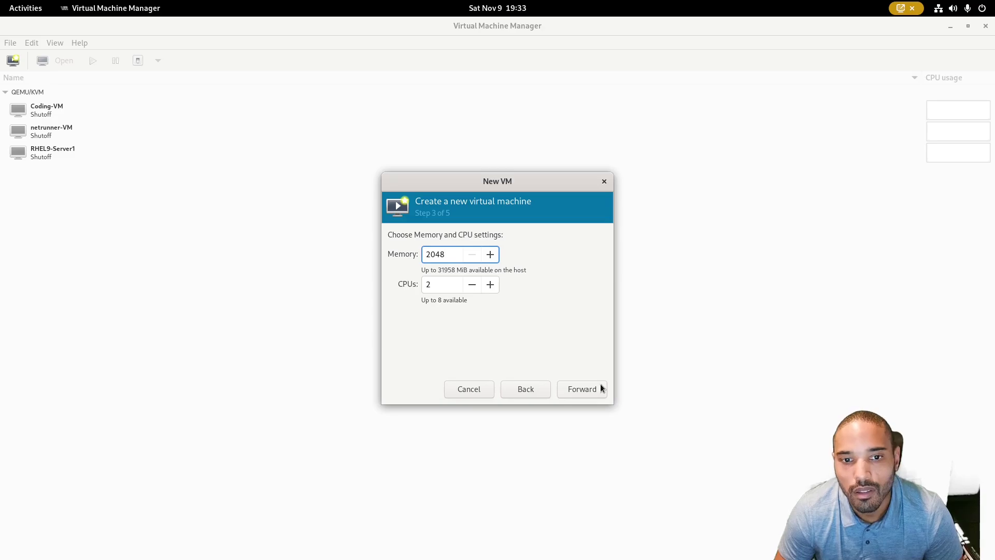
pyautogui.click(580, 390)
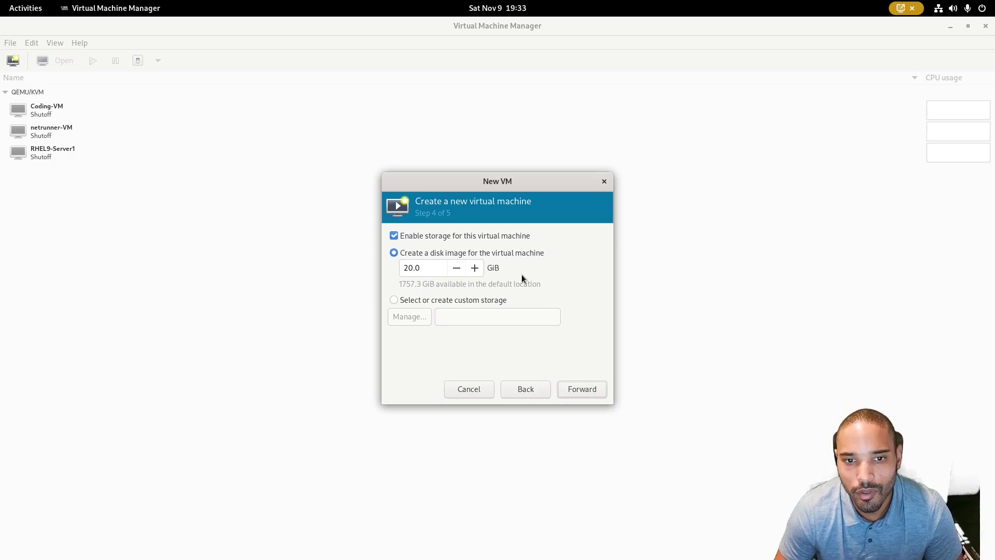
# - Keep the 20 GiB disk, name the VM rhel9-serv1, and finish creating it
pyautogui.click(586, 387)
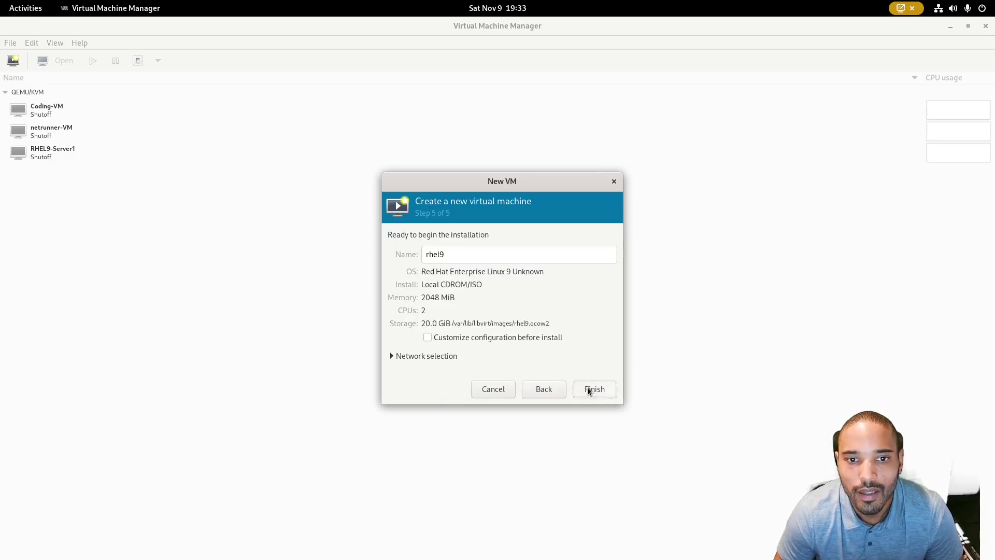
pyautogui.click(465, 252)
pyautogui.write('-serv1')
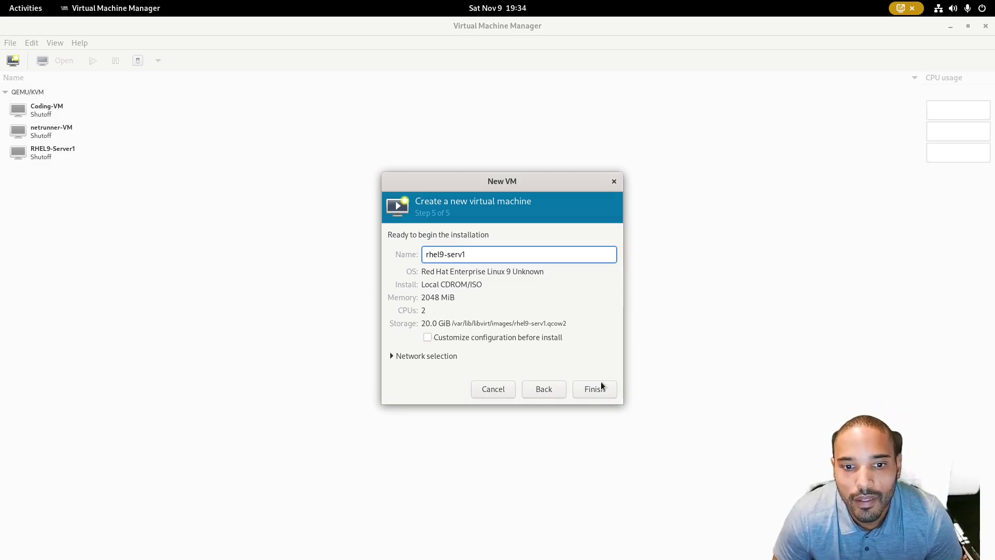
pyautogui.click(438, 356)
pyautogui.click(440, 354)
pyautogui.click(587, 387)
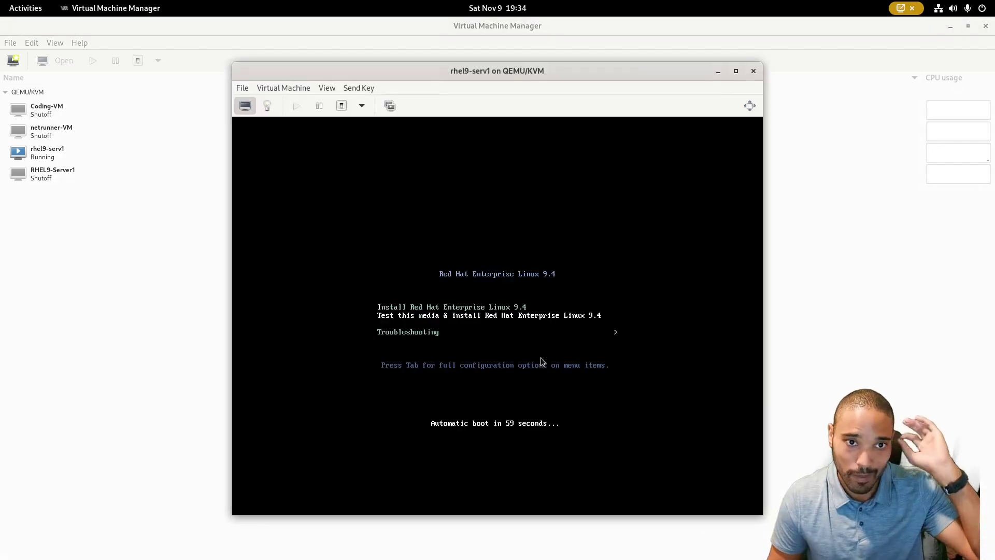
# - Boot the 'Install Red Hat Enterprise Linux 9.4' menu entry
pyautogui.press('Up')
pyautogui.press('Down')
pyautogui.press('Up')
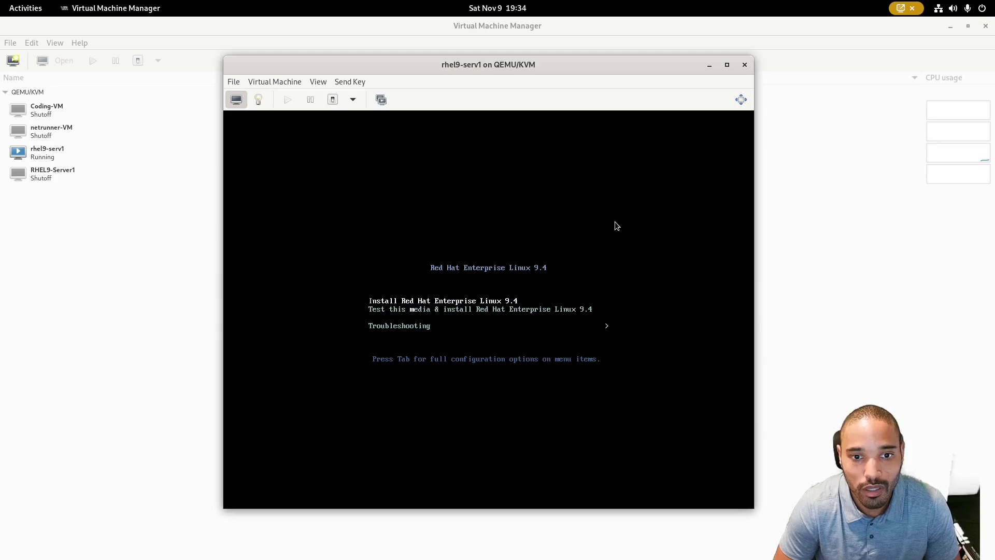
pyautogui.press('Return')
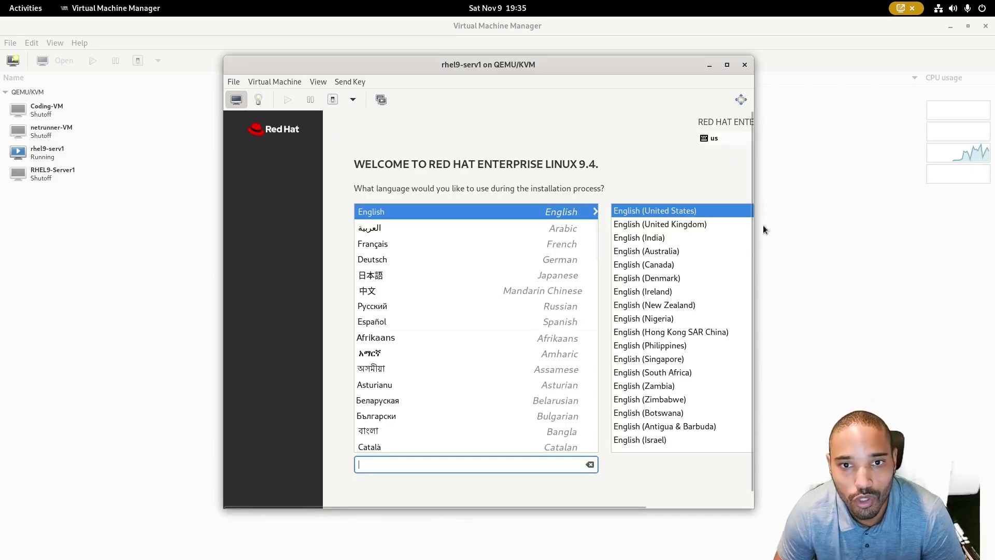
# - Maximize the VM console and continue the installer with English (United States)
pyautogui.moveTo(754, 232); pyautogui.dragTo(947, 241)
pyautogui.moveTo(711, 66); pyautogui.dragTo(543, 58)
pyautogui.moveTo(777, 273); pyautogui.dragTo(837, 272)
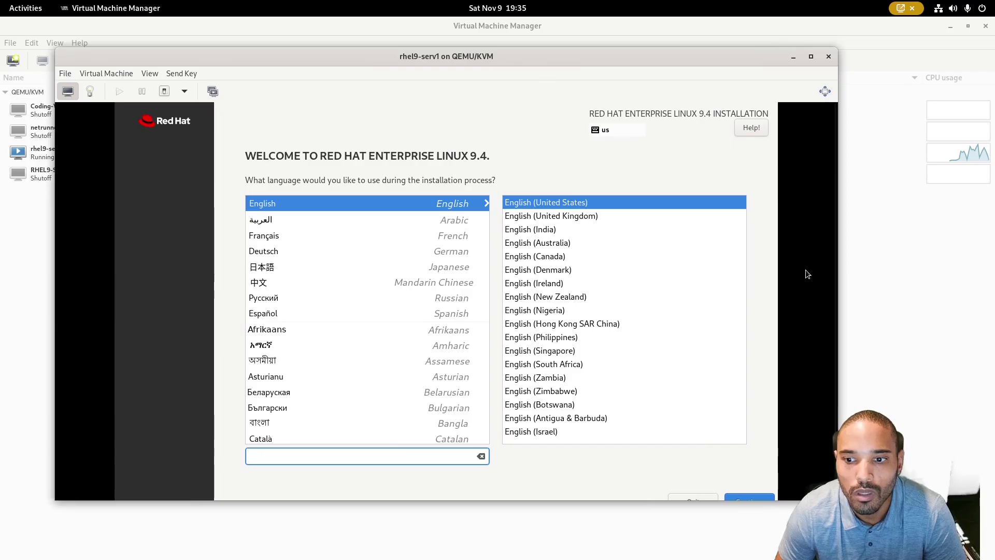
pyautogui.click(811, 57)
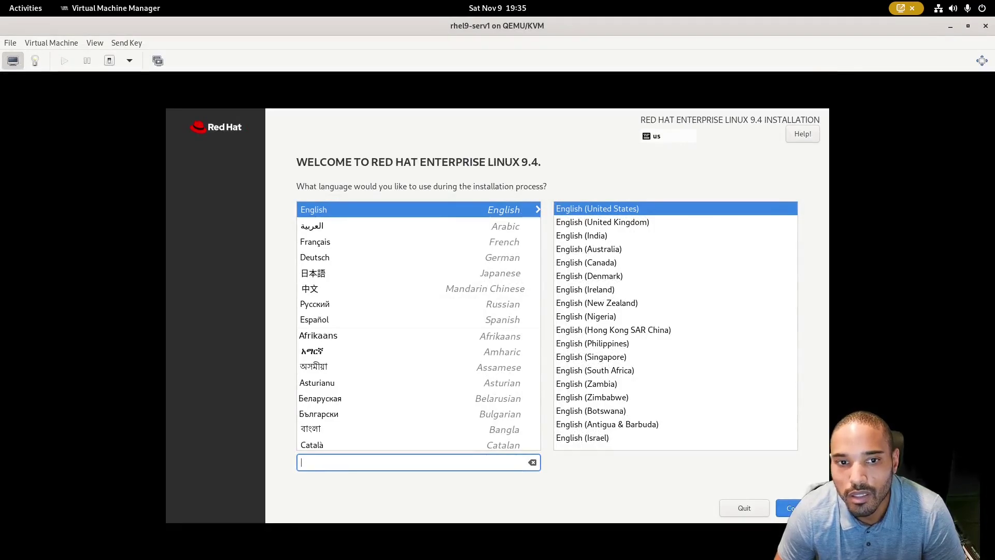
pyautogui.press('Tab')
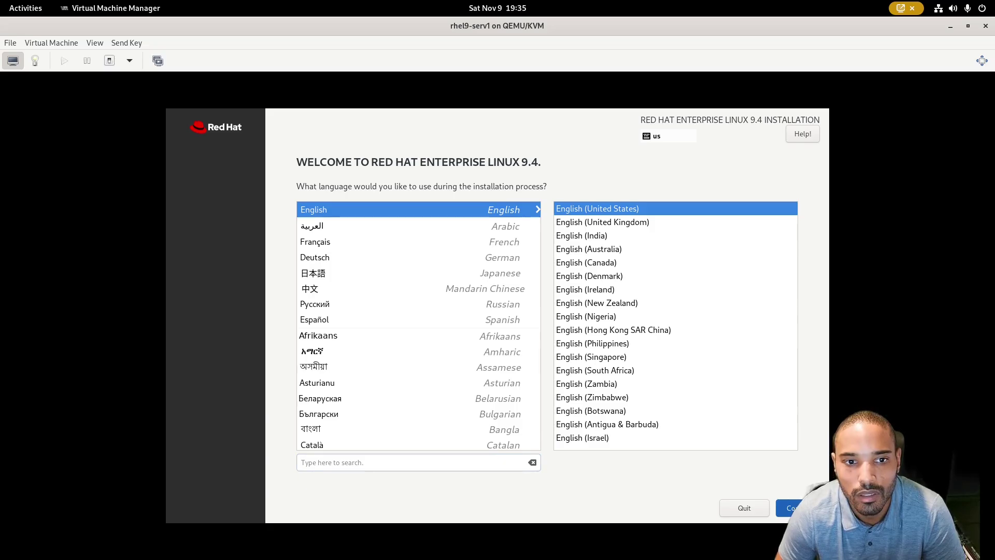
pyautogui.press('Return')
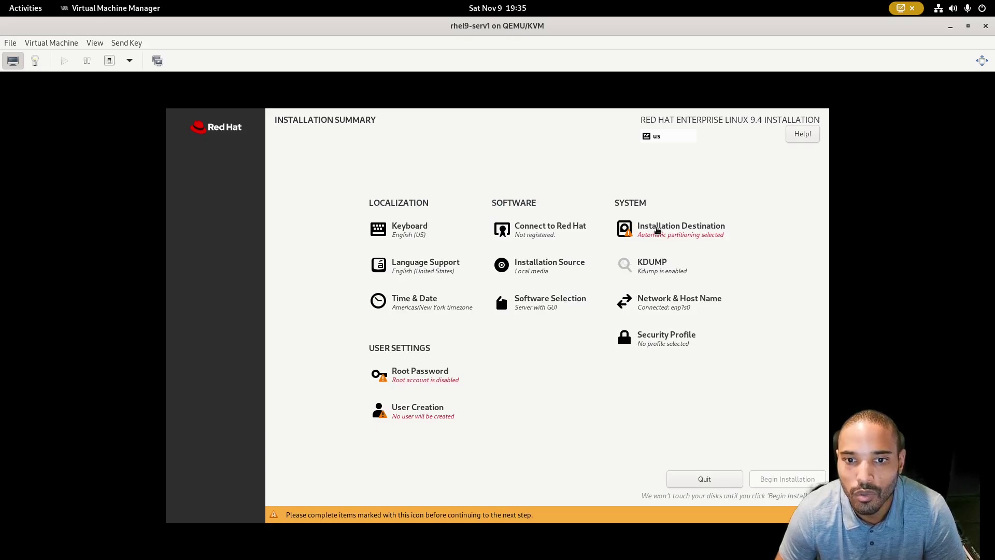
# - Confirm automatic partitioning on the 20 GiB vda disk and go to Software Selection
pyautogui.click(658, 234)
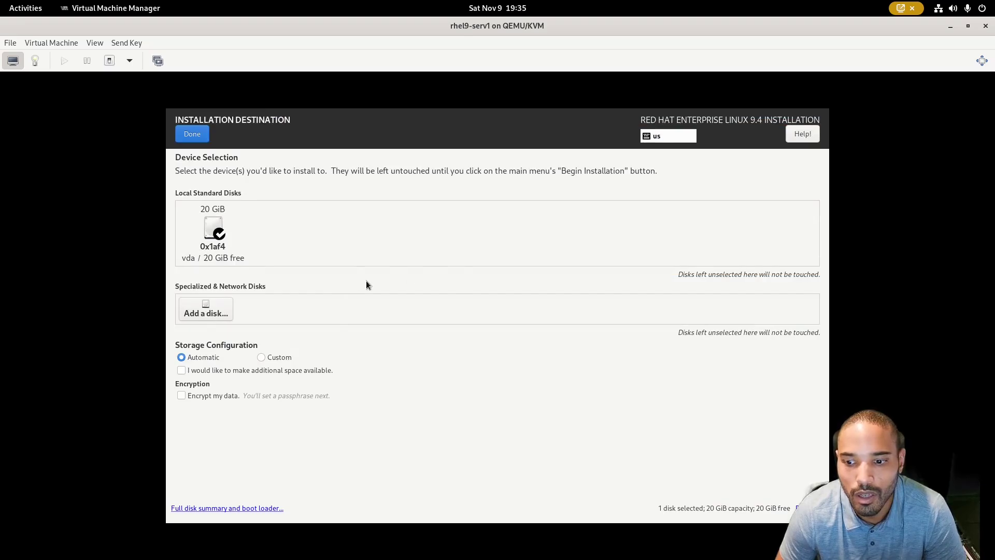
pyautogui.click(192, 133)
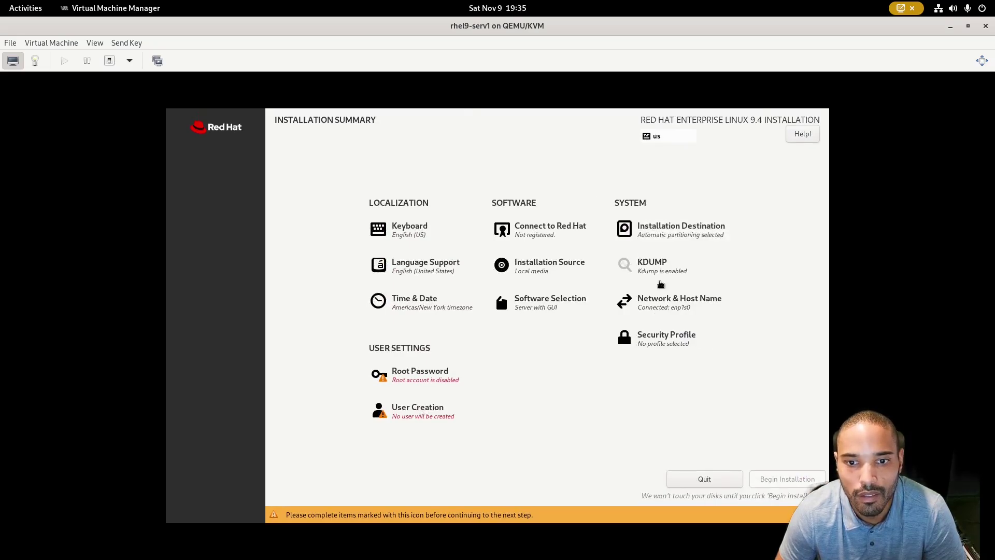
pyautogui.click(536, 307)
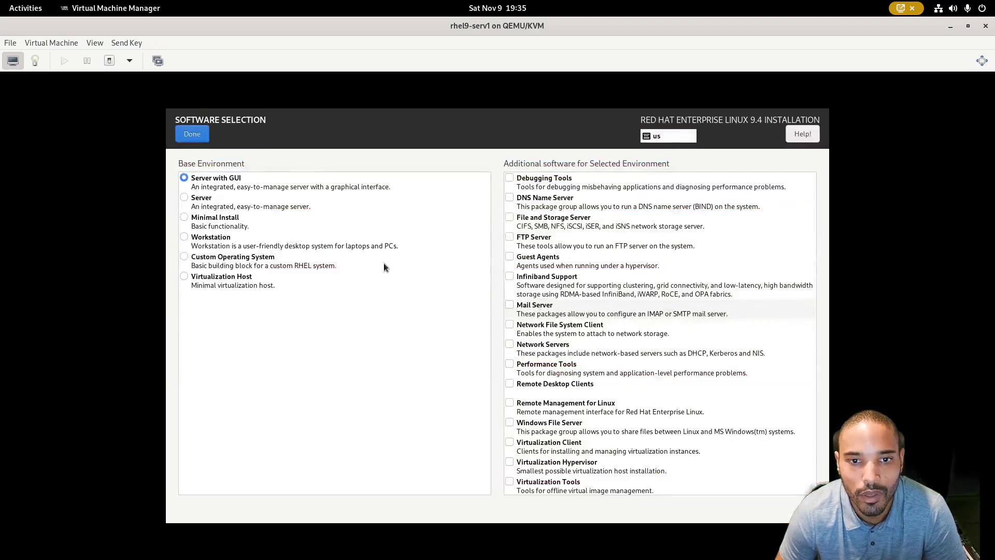
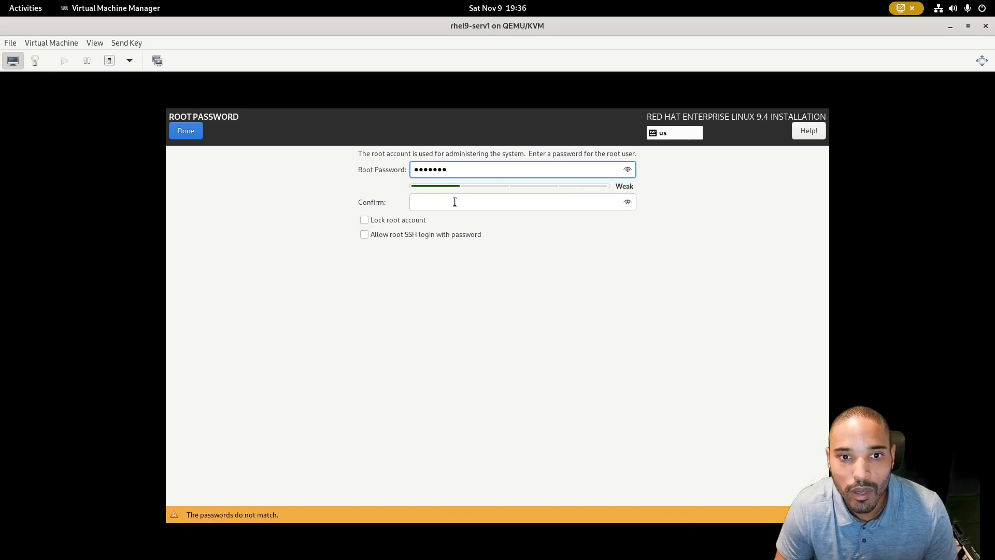
# - Confirm the root password, allow root SSH login with password, and accept the weak password
pyautogui.click(455, 202)
pyautogui.write('•••••••')
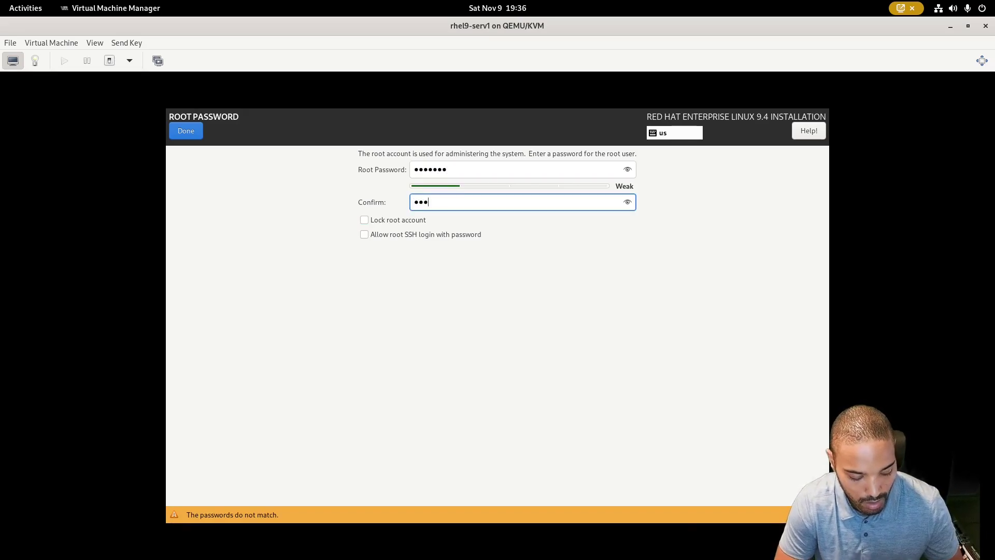
pyautogui.click(365, 235)
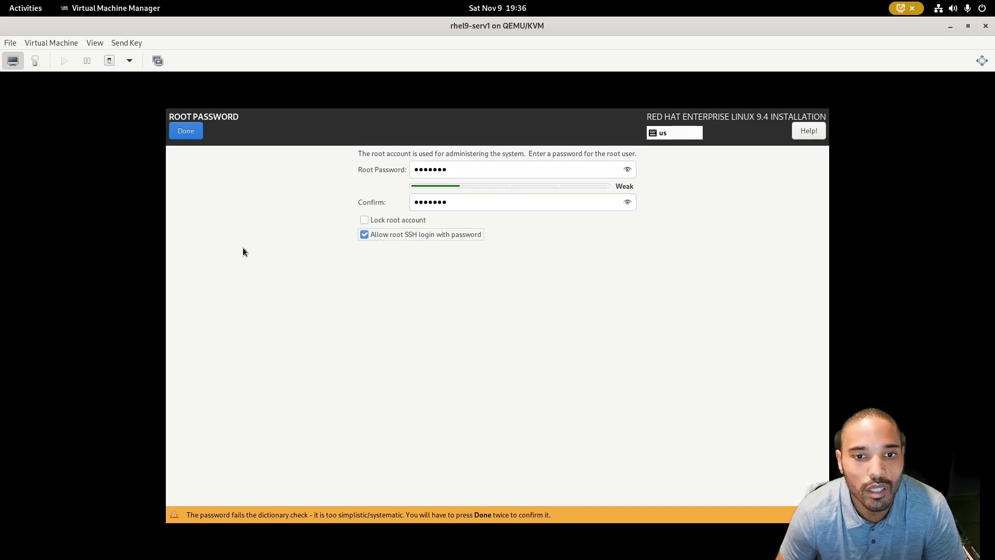
pyautogui.click(195, 129)
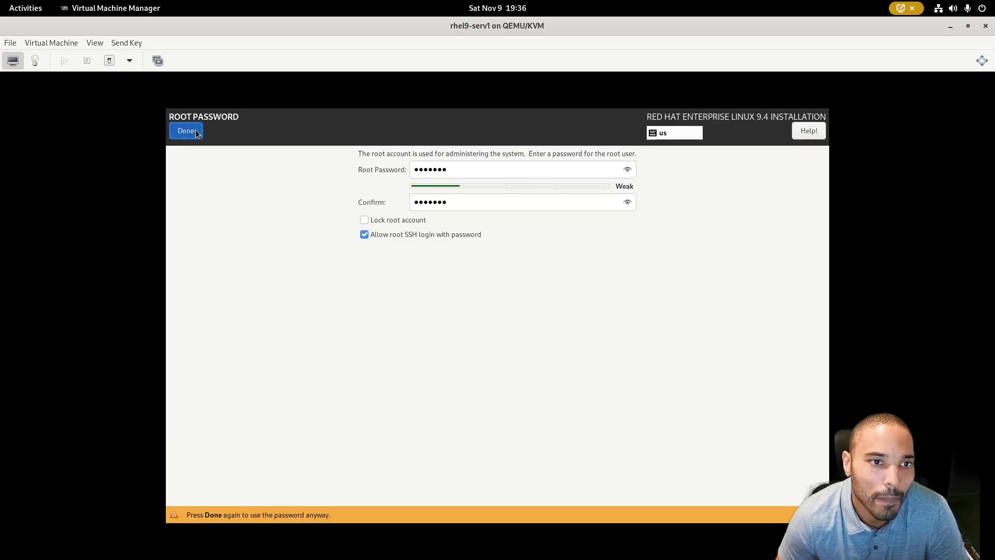
pyautogui.click(195, 130)
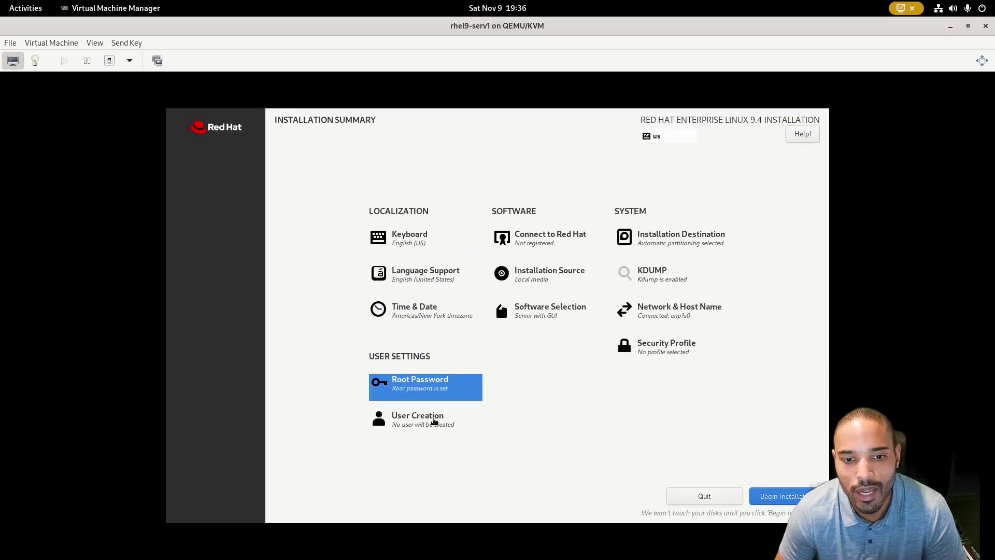
# - Create administrator user 'learner' with a confirmed password, accepting the weak-password warning
pyautogui.click(435, 422)
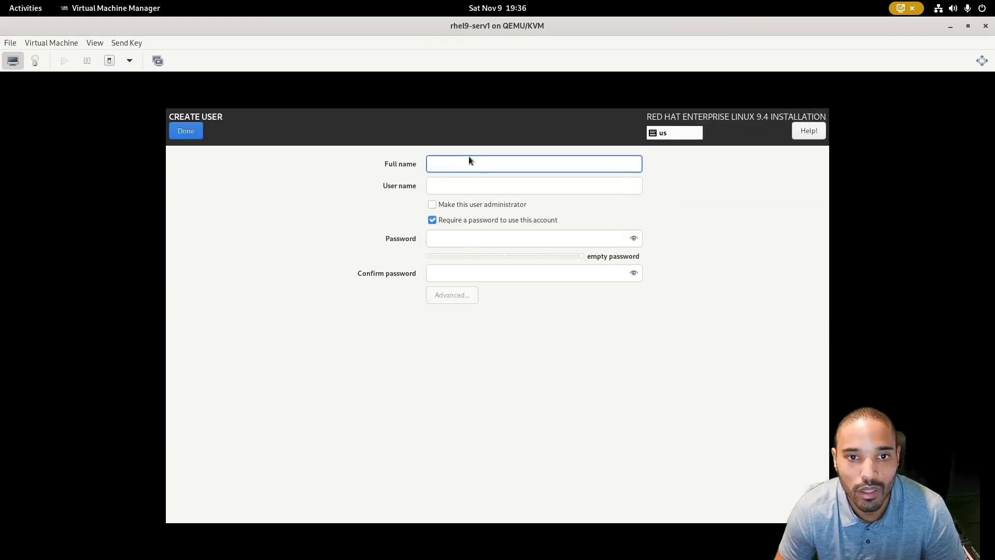
pyautogui.write('lea')
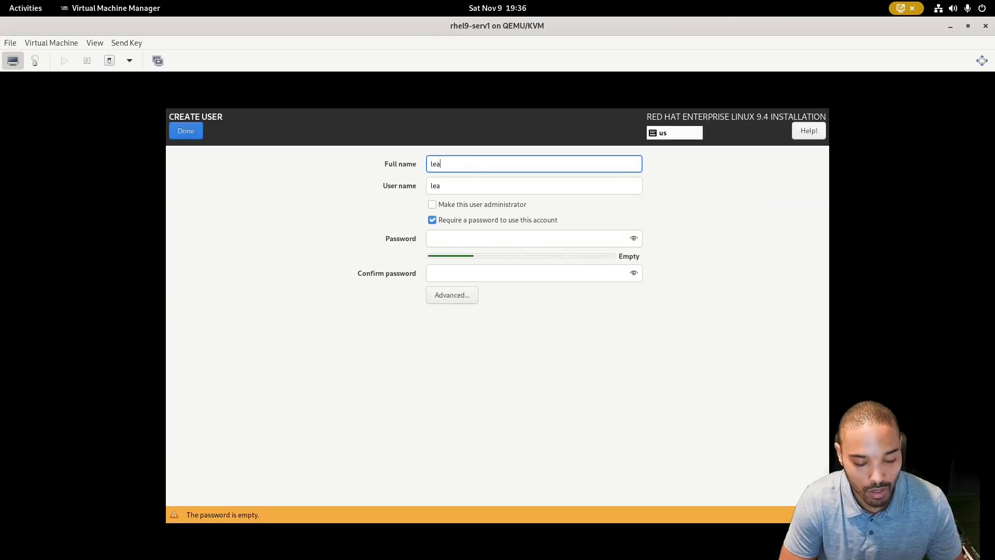
pyautogui.write('rner')
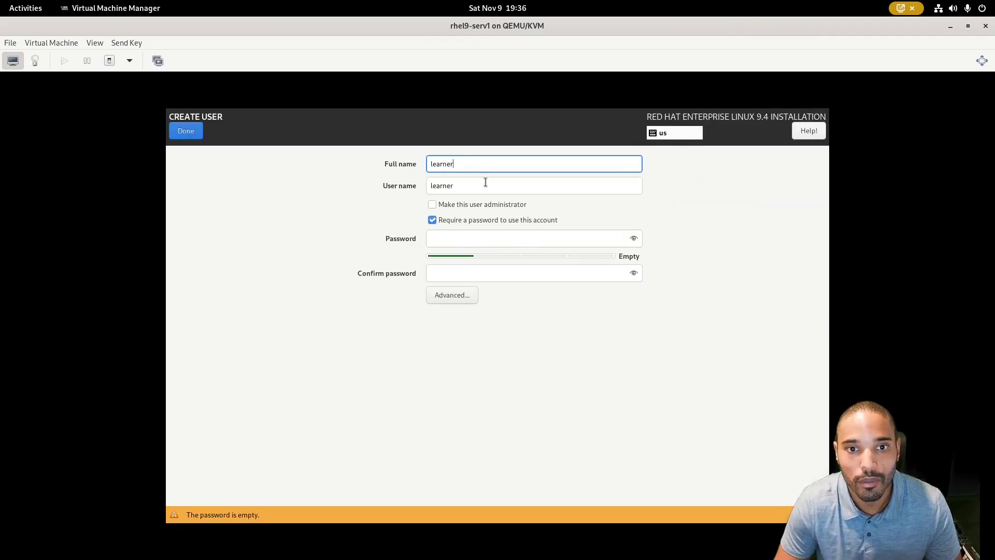
pyautogui.click(471, 204)
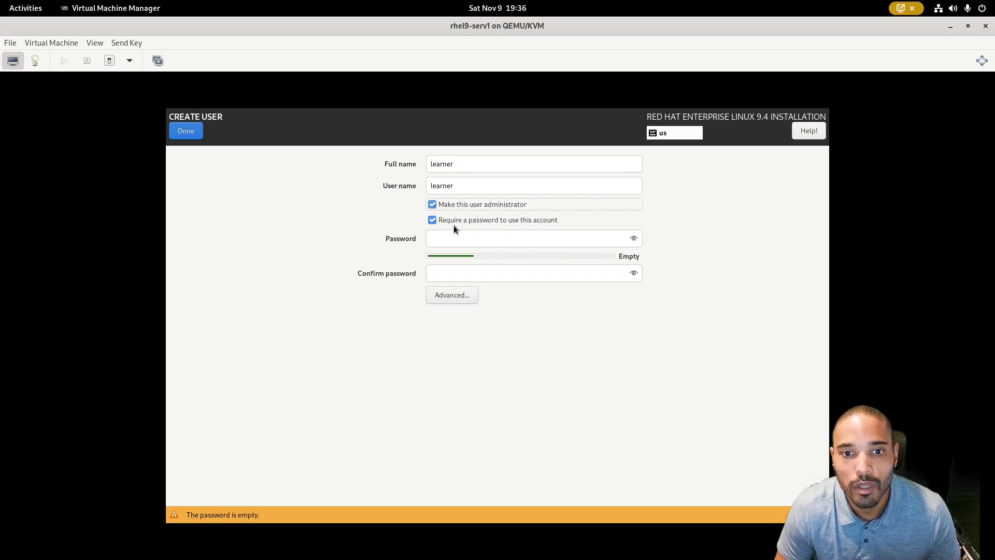
pyautogui.click(519, 239)
pyautogui.write('•••')
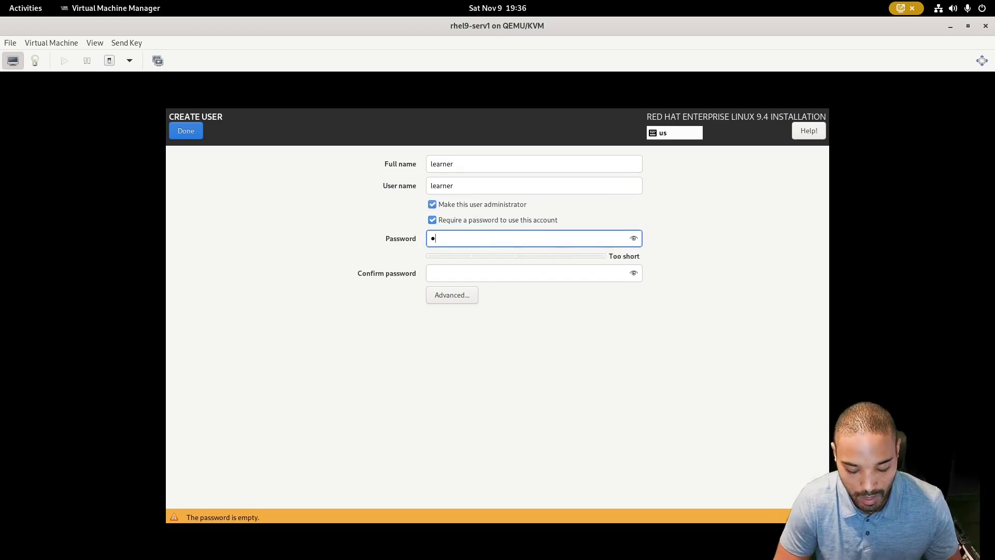
pyautogui.write('••••')
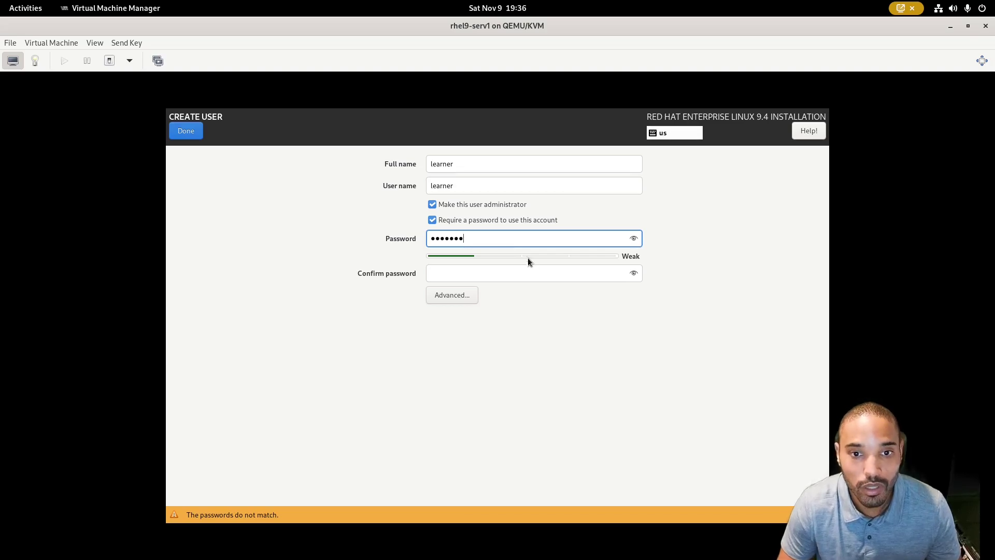
pyautogui.click(534, 272)
pyautogui.write('•••••••')
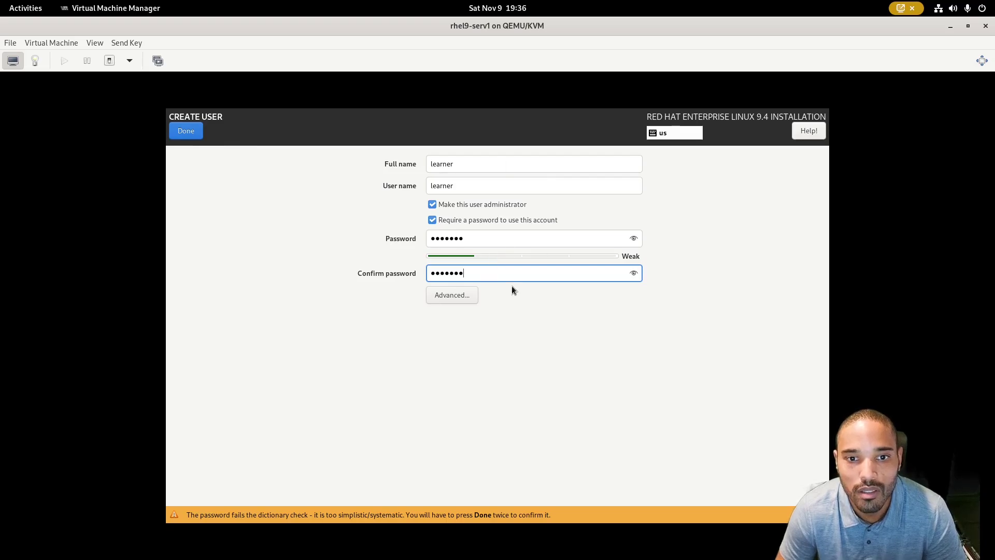
pyautogui.click(178, 130)
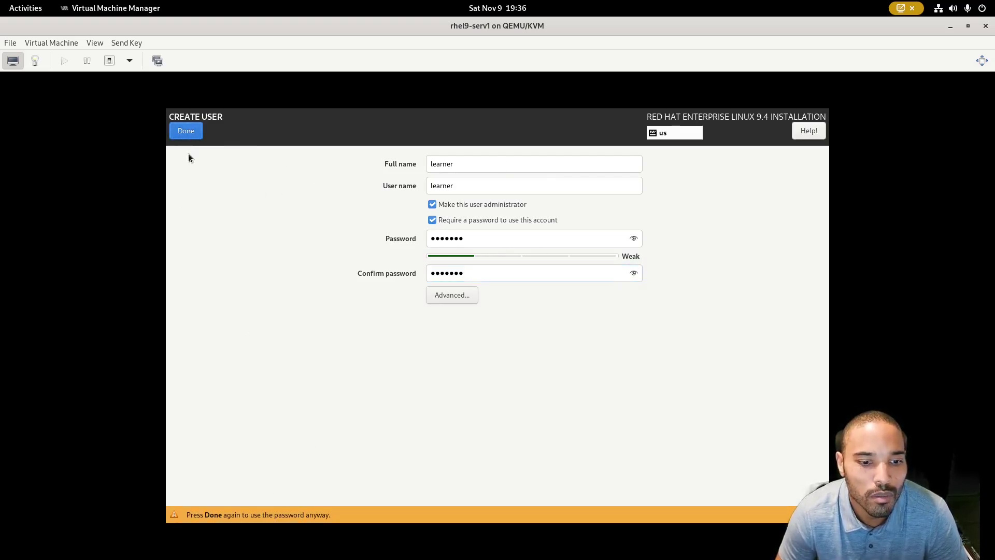
pyautogui.click(183, 131)
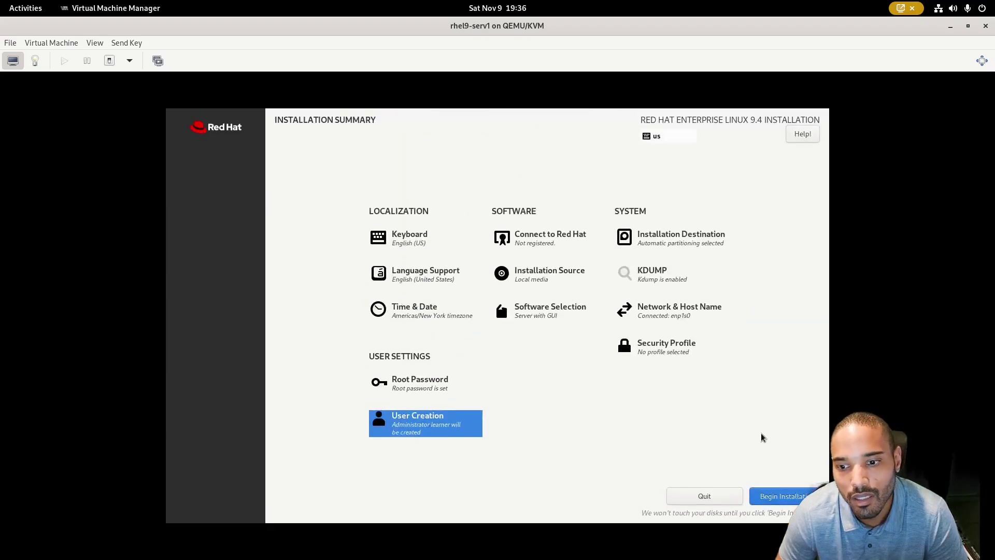
# - Apply the host name server1.example.com in Network & Host Name and return to the summary
pyautogui.click(675, 314)
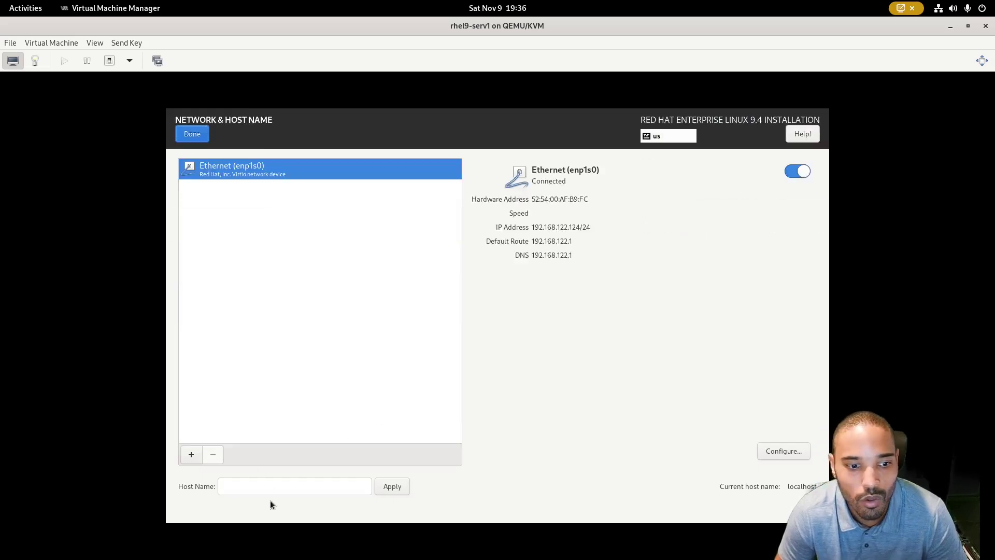
pyautogui.click(273, 480)
pyautogui.write('server1')
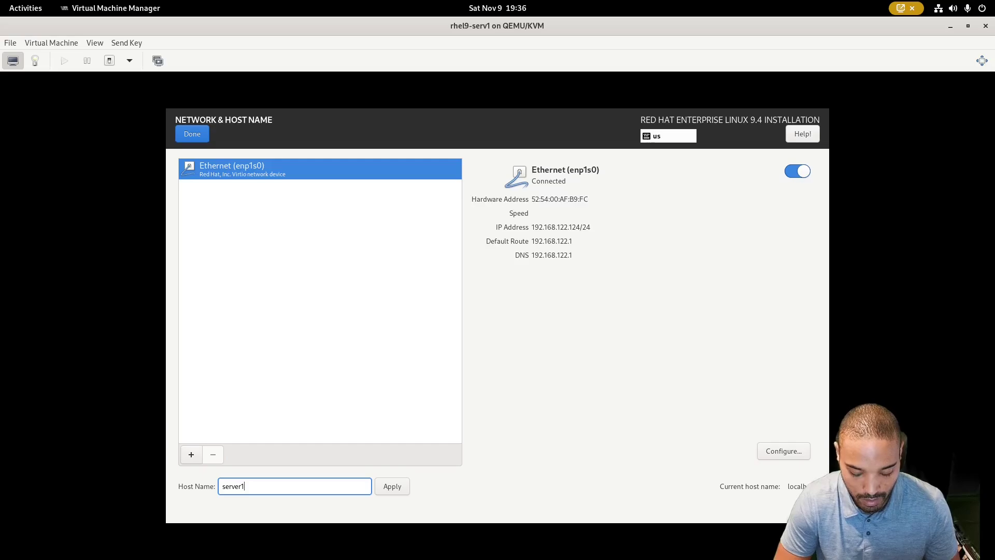
pyautogui.write('.example')
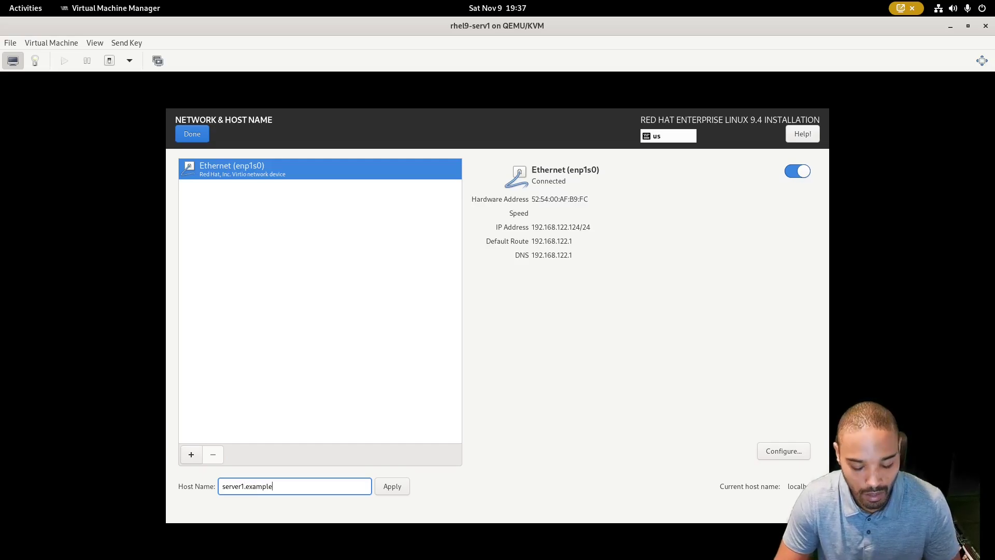
pyautogui.write('.c')
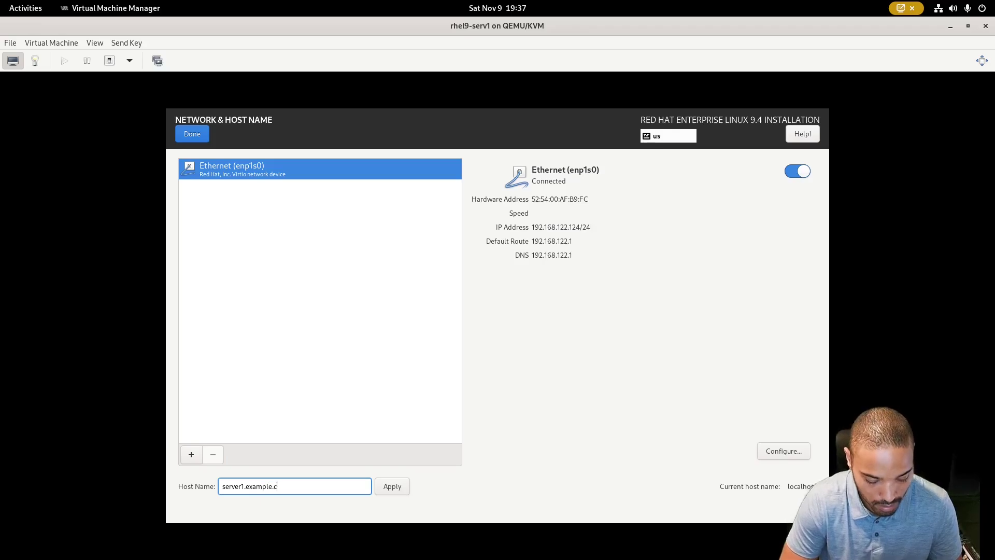
pyautogui.write('om')
pyautogui.click(393, 486)
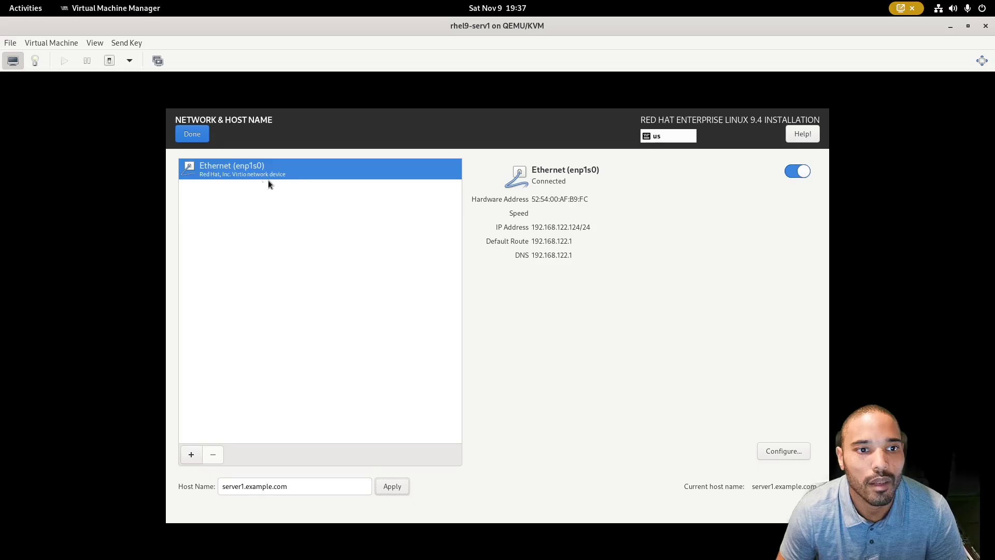
pyautogui.click(192, 135)
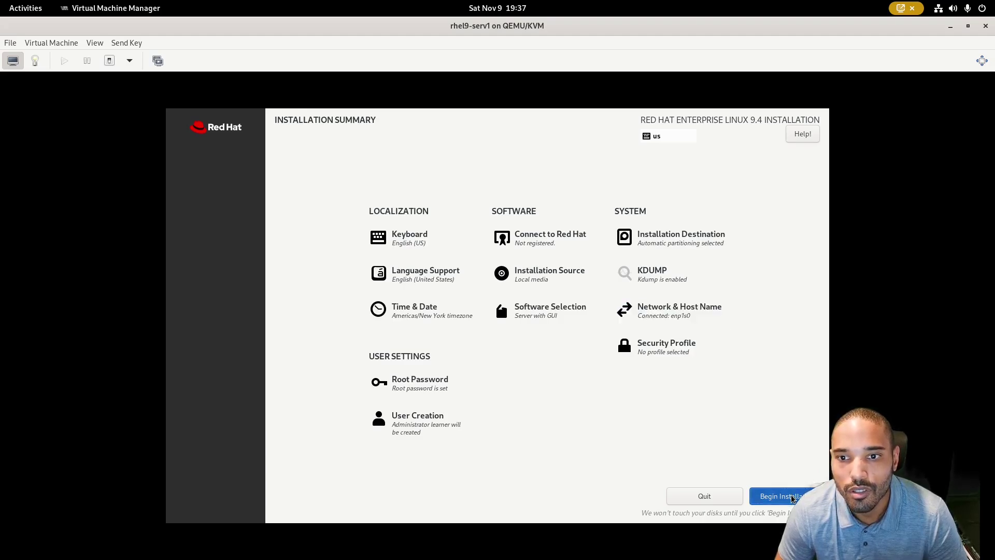
# - Begin the RHEL 9.4 installation and let it complete and reboot to the login screen
pyautogui.click(792, 498)
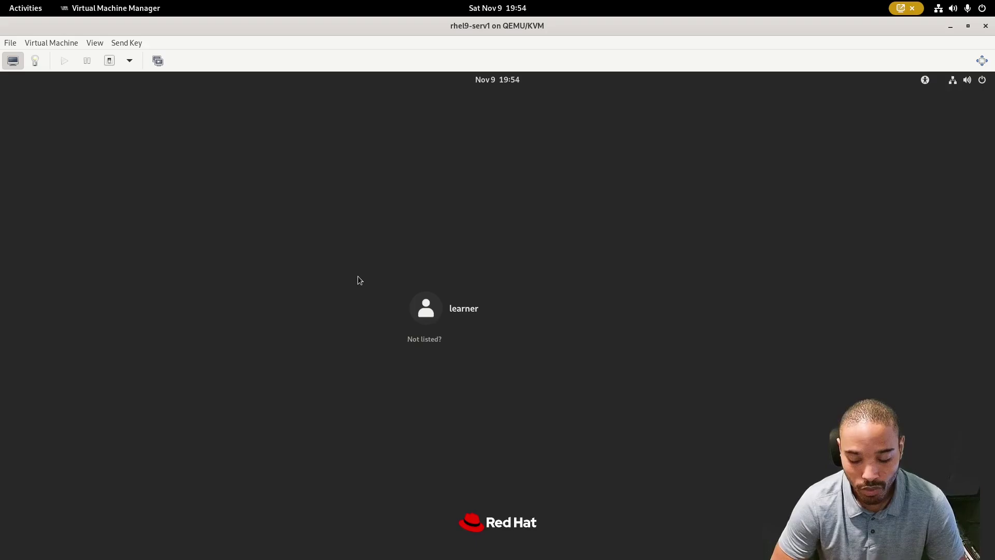
# - Log in to the desktop as learner with the account password
pyautogui.click(472, 308)
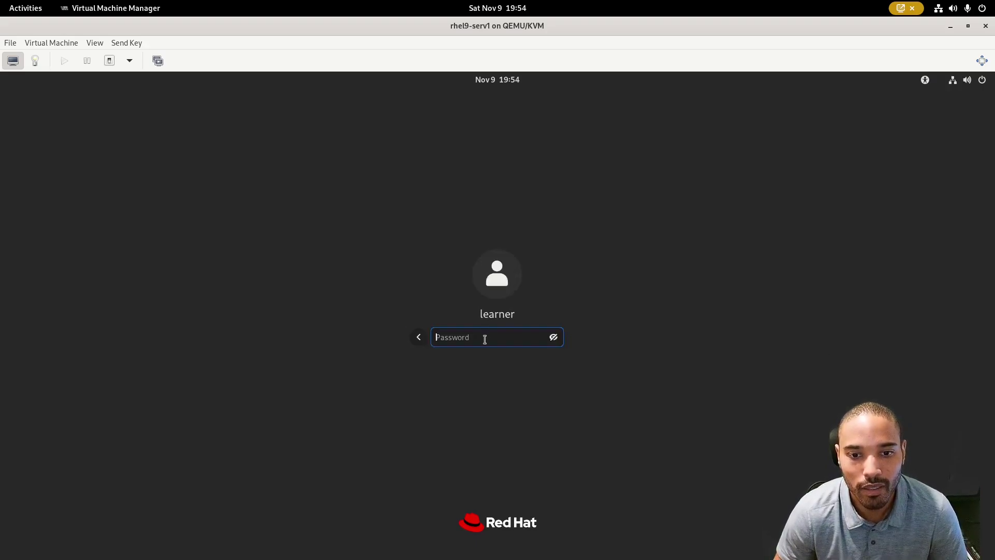
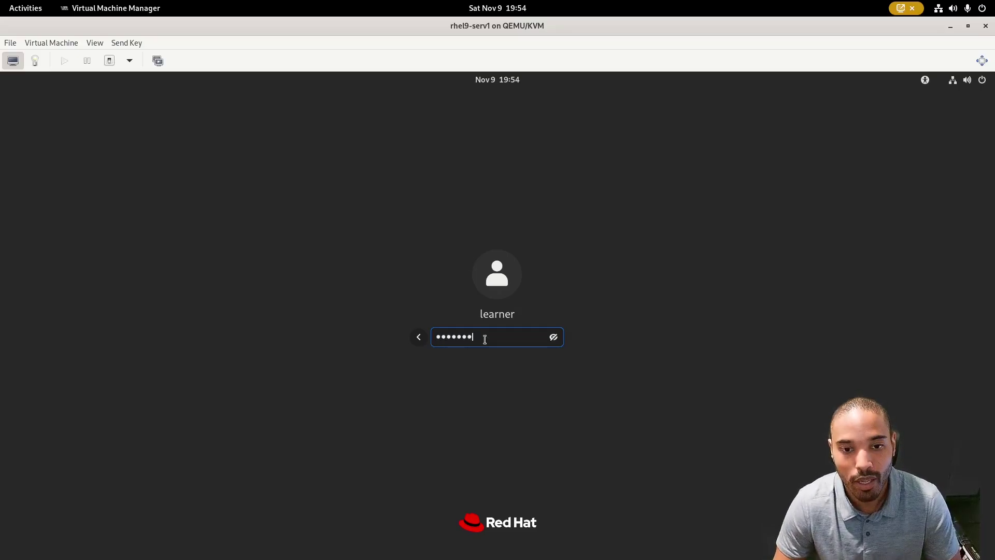
pyautogui.press('Return')
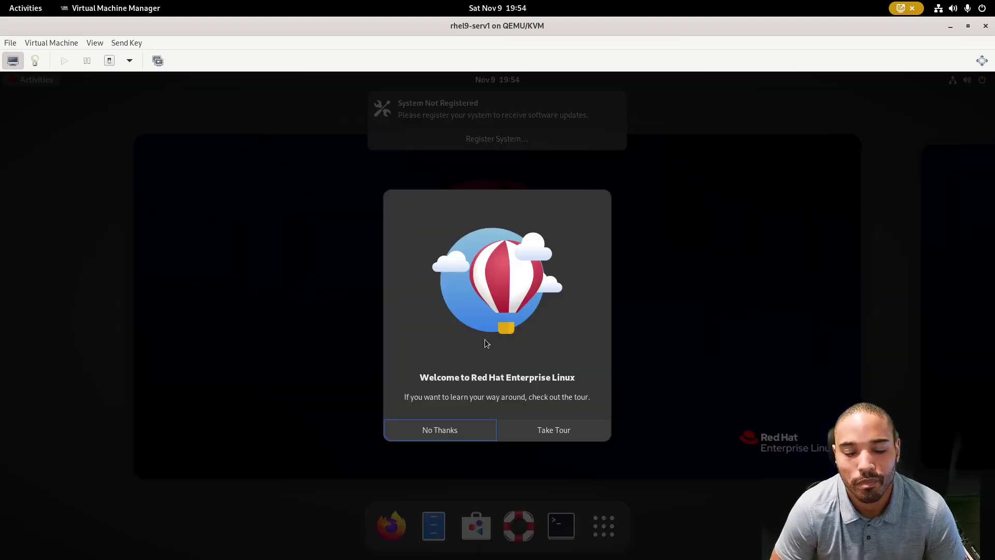
# - Skip the welcome tour, dismiss the registration notice, and glance at the power options
pyautogui.click(435, 430)
pyautogui.moveTo(616, 106)
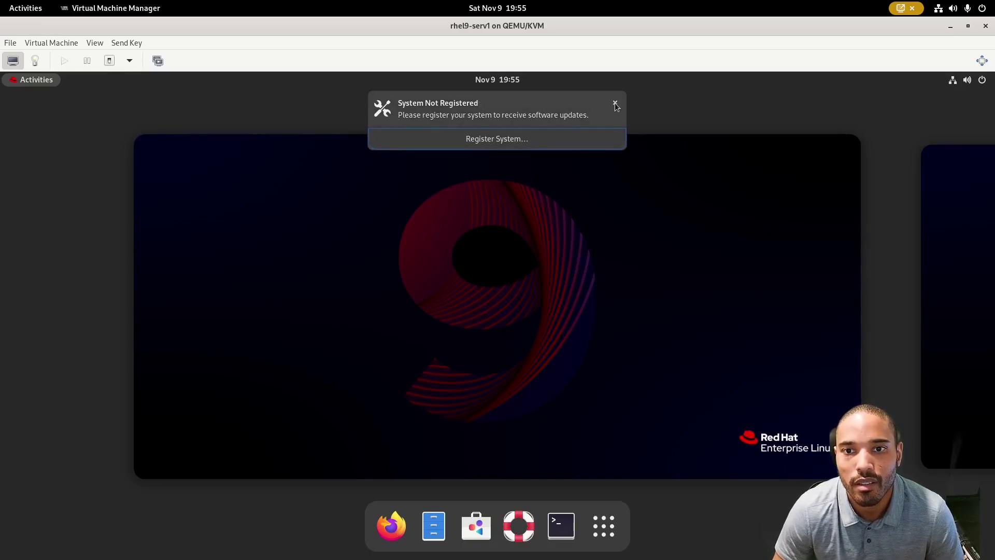
pyautogui.click(616, 106)
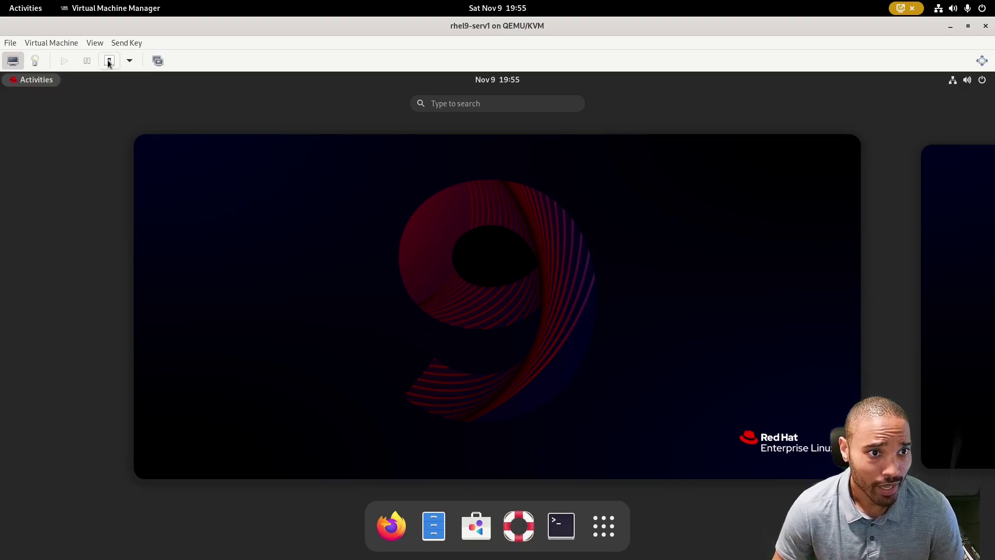
pyautogui.click(130, 61)
pyautogui.click(131, 61)
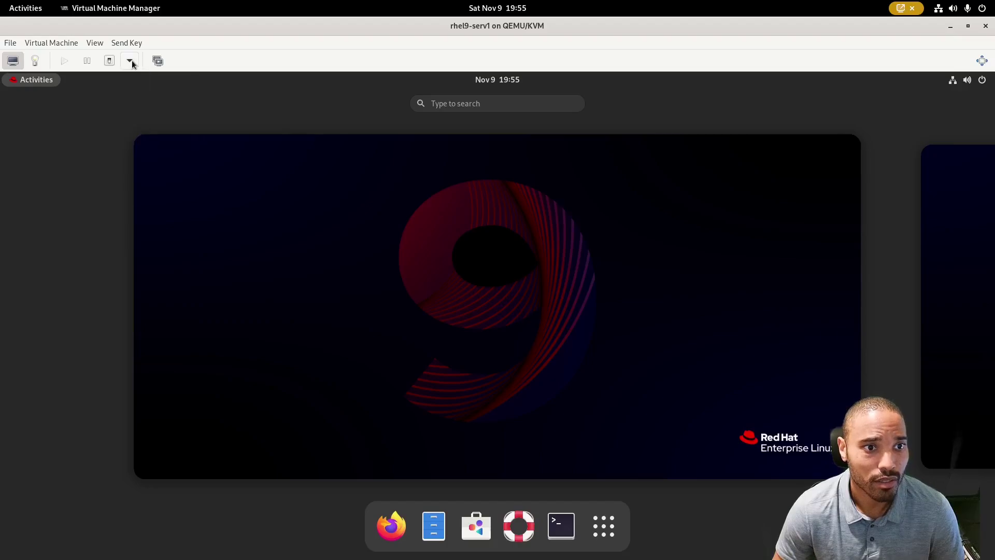
# - Take a snapshot named Day-01-Clean-Install and return to the guest desktop console
pyautogui.click(159, 61)
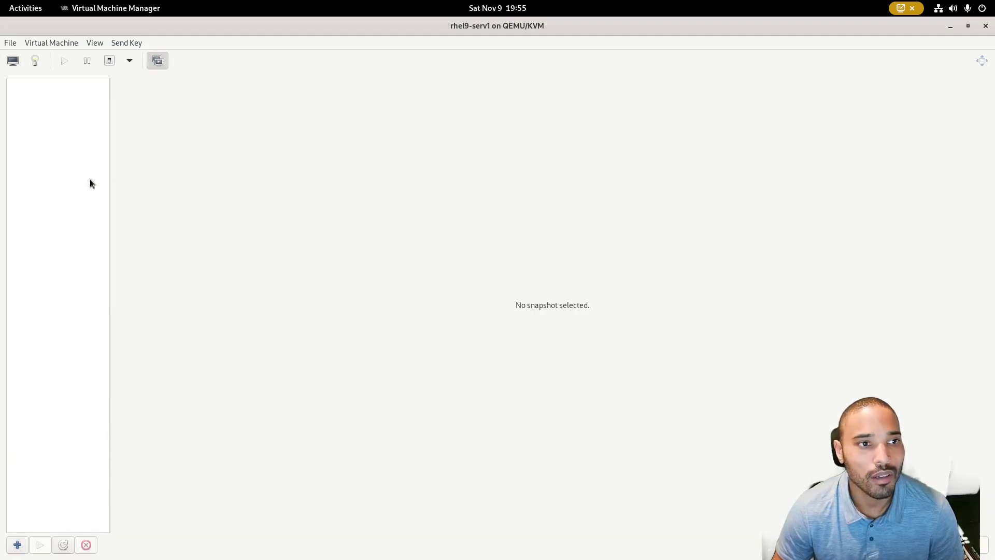
pyautogui.click(17, 549)
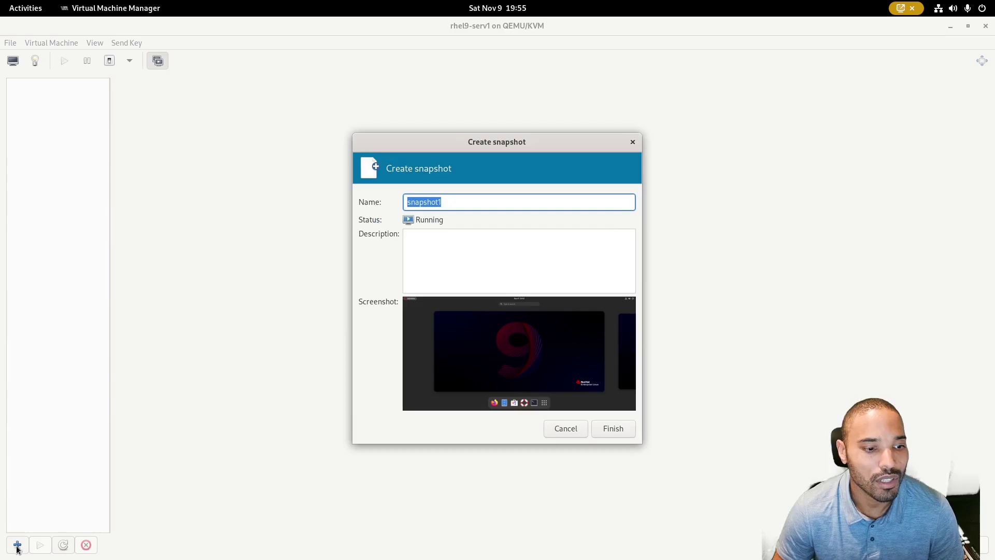
pyautogui.press('BackSpace')
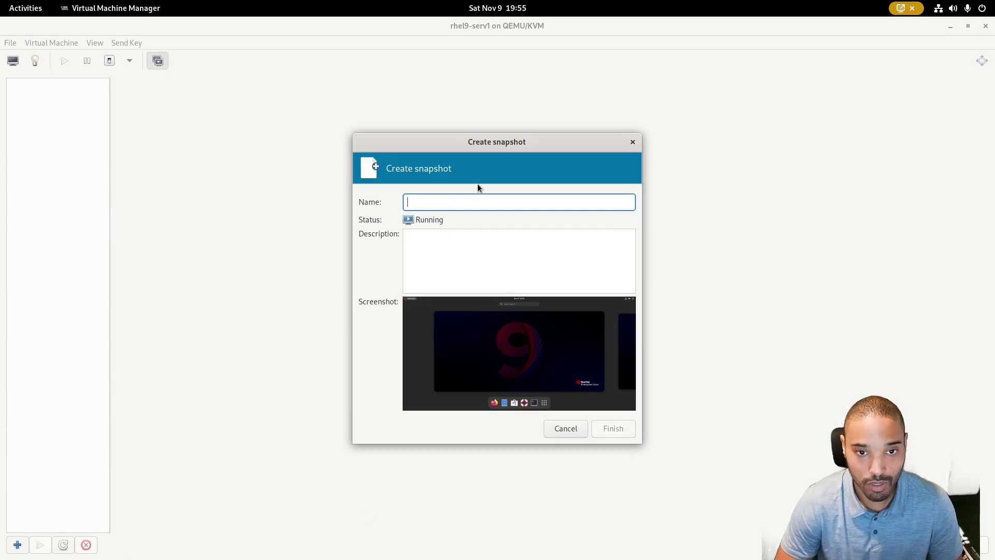
pyautogui.write('Day')
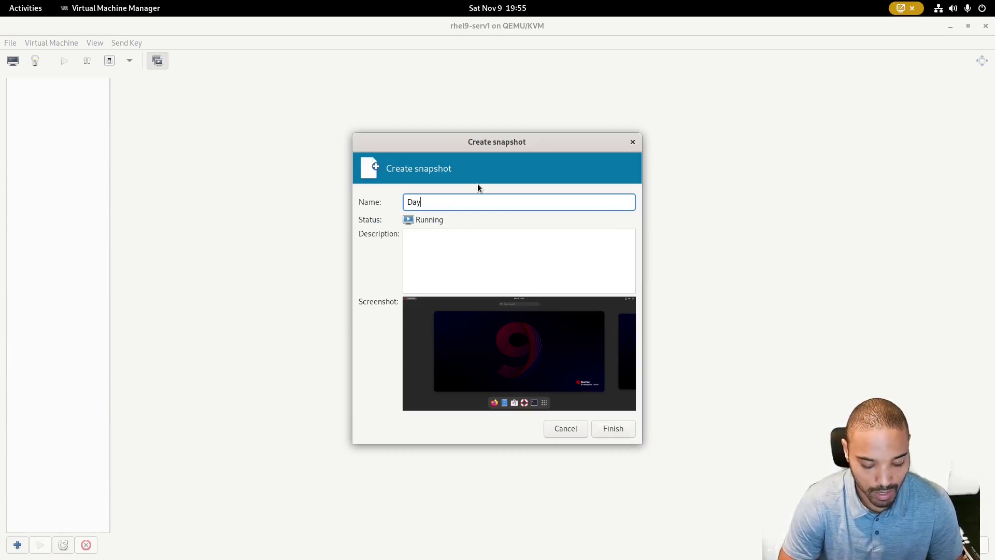
pyautogui.write('-01')
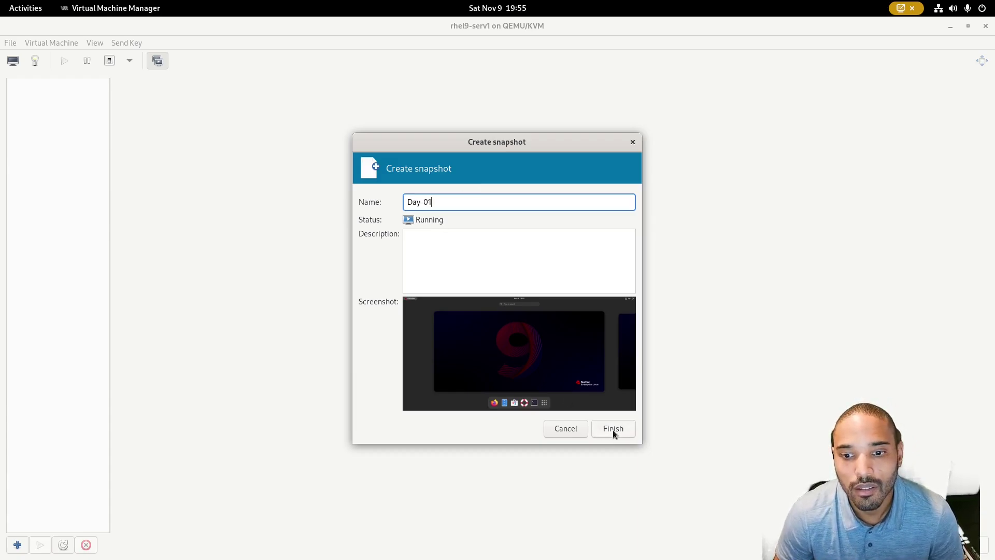
pyautogui.write('-C')
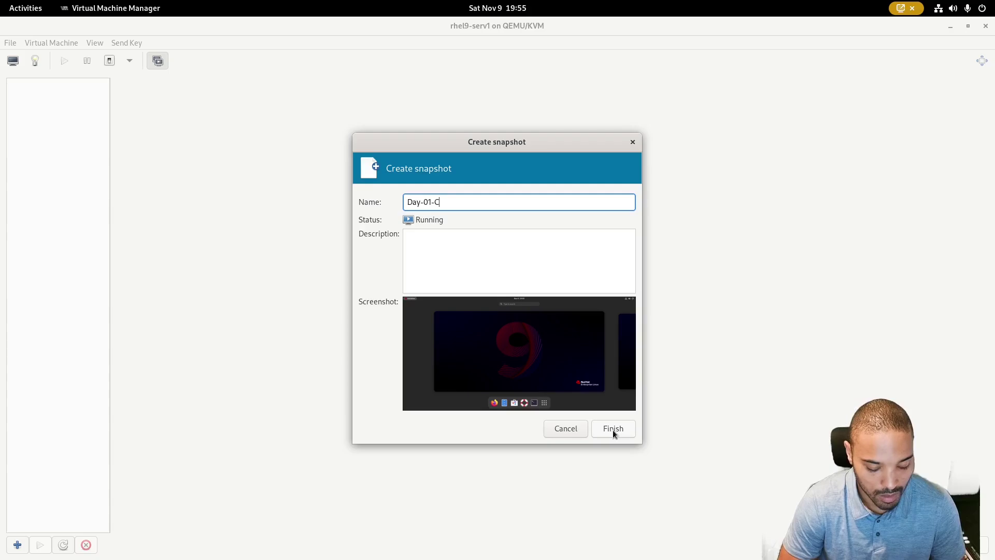
pyautogui.write('lean-')
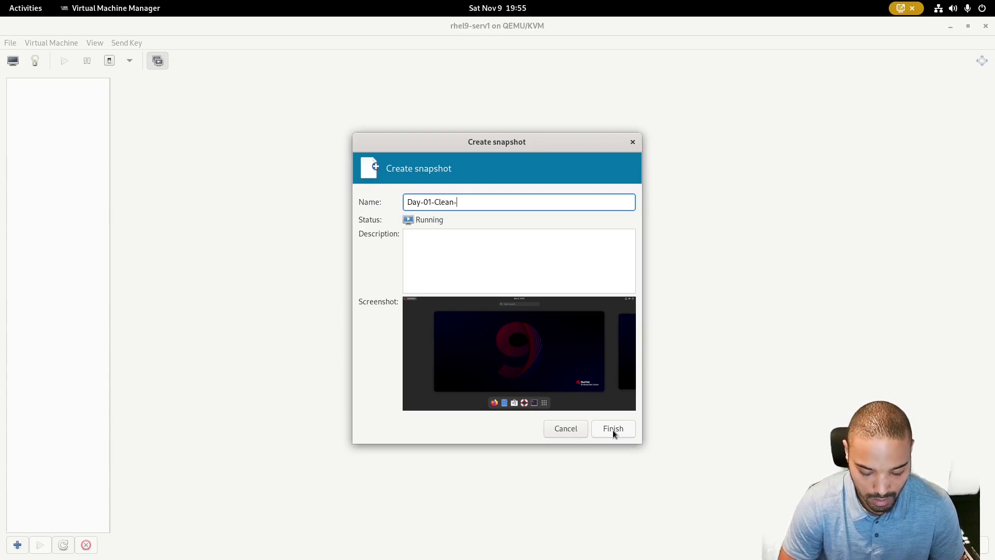
pyautogui.write('Install')
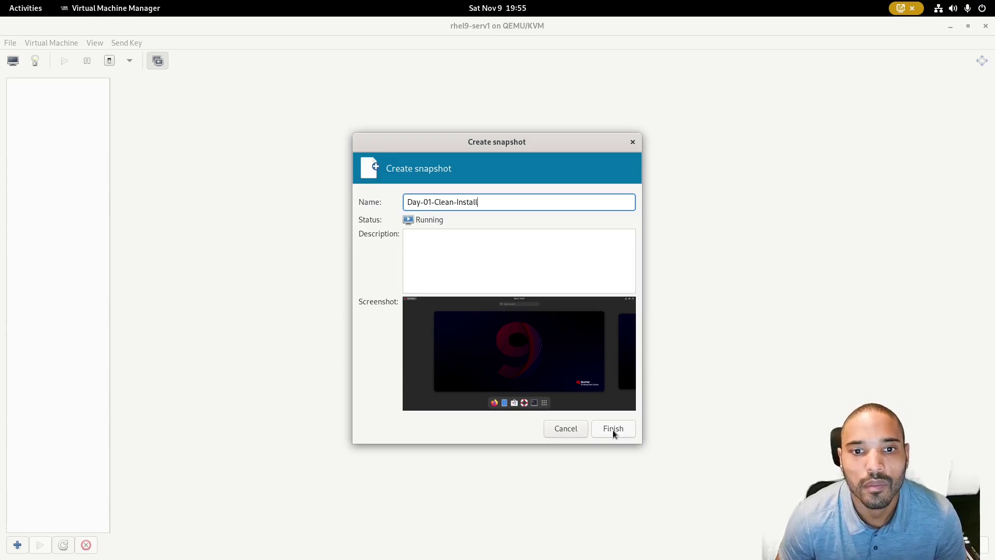
pyautogui.click(612, 430)
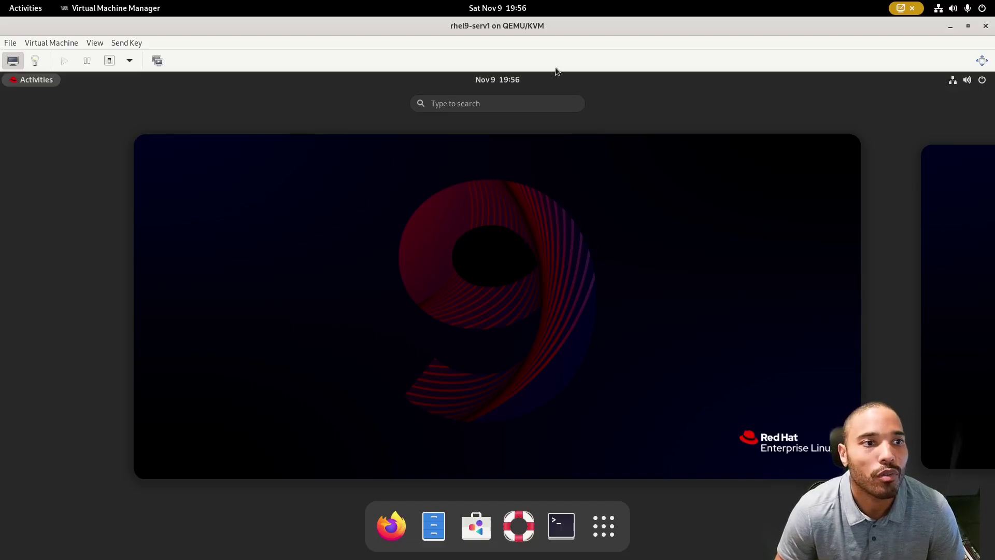
pyautogui.press('Escape')
# - Shut down rhel9-serv1 and close its console window
pyautogui.click(110, 61)
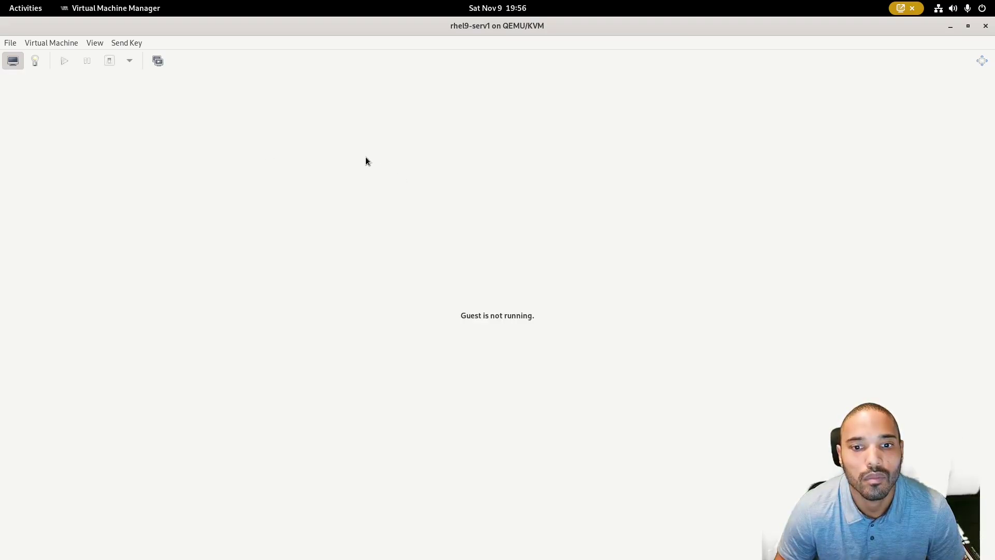
pyautogui.click(985, 26)
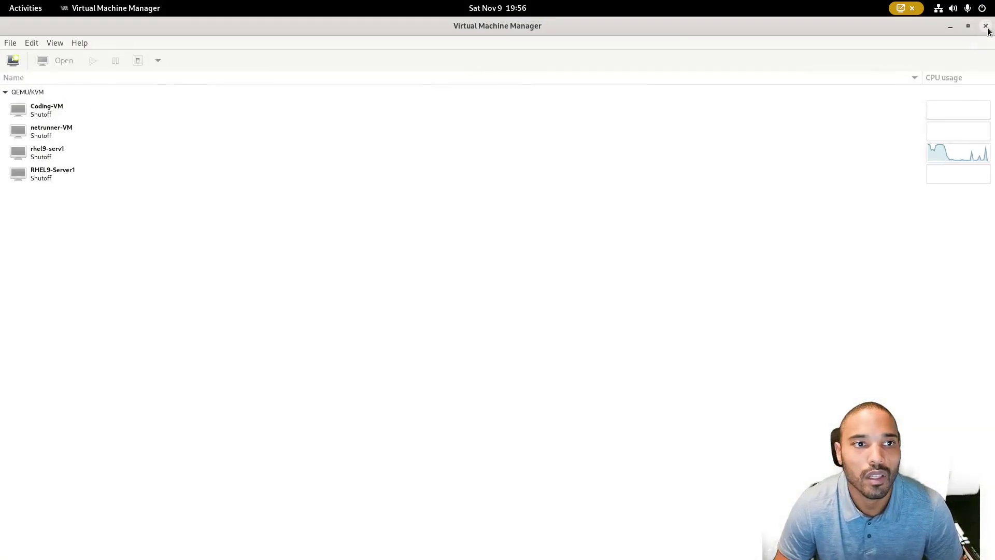
# - Start a new VM from local install media using rhel-9.4-x86_64-dvd.iso
pyautogui.click(13, 61)
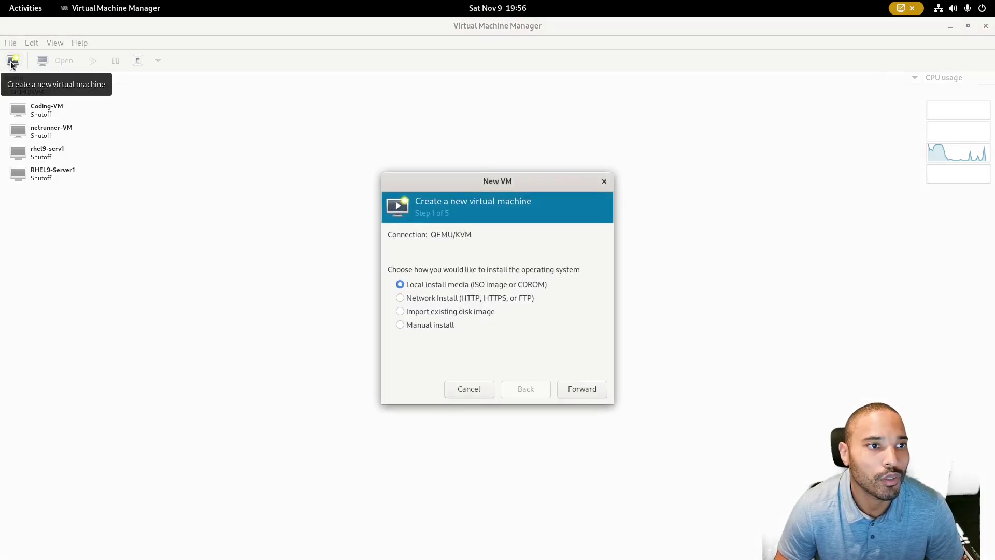
pyautogui.click(580, 389)
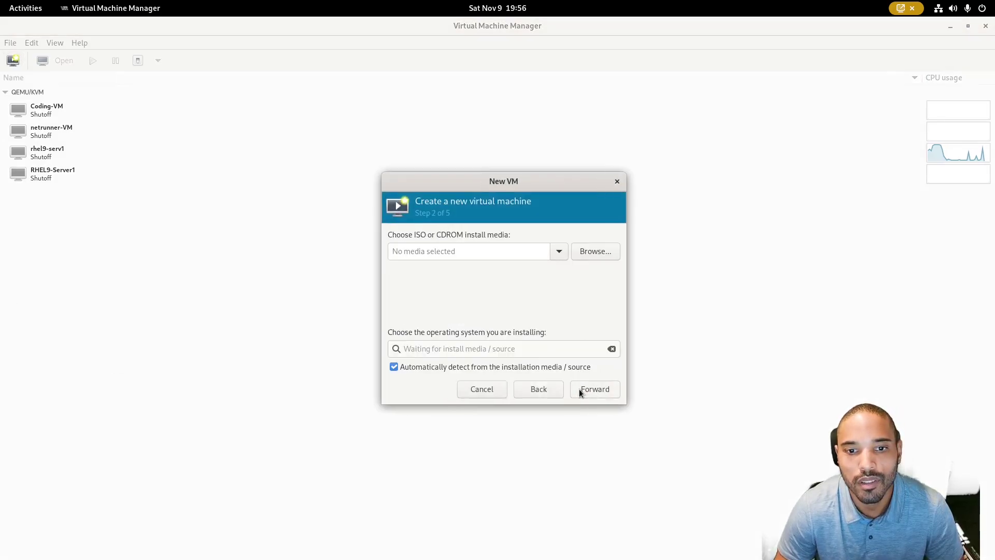
pyautogui.click(591, 252)
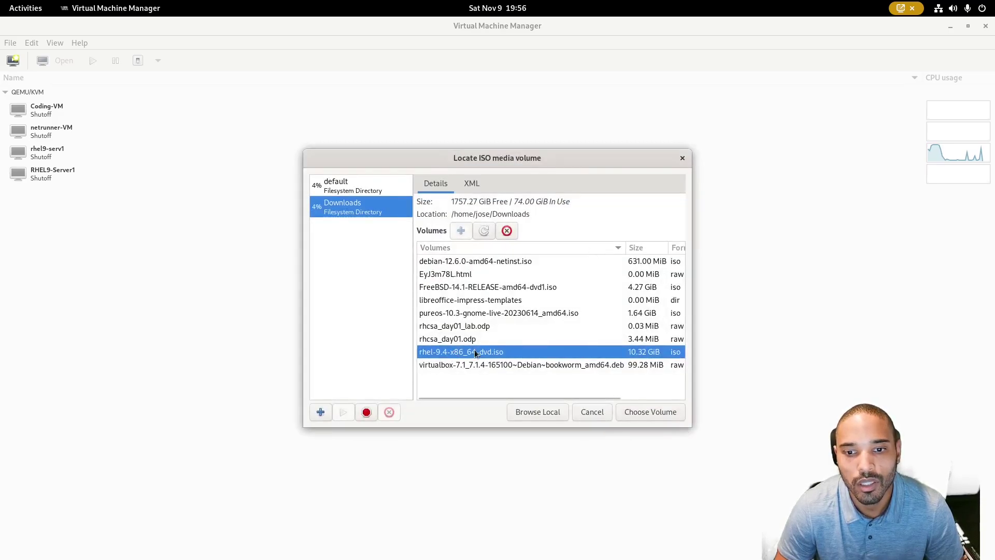
pyautogui.click(654, 415)
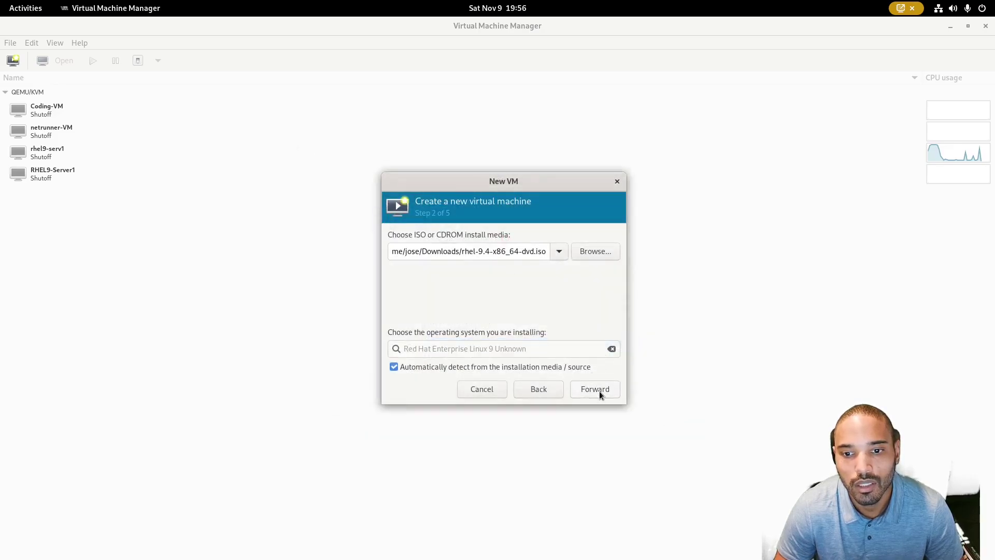
pyautogui.click(599, 391)
# - Set the new VM's memory to 2048 MiB and continue to storage
pyautogui.click(449, 253)
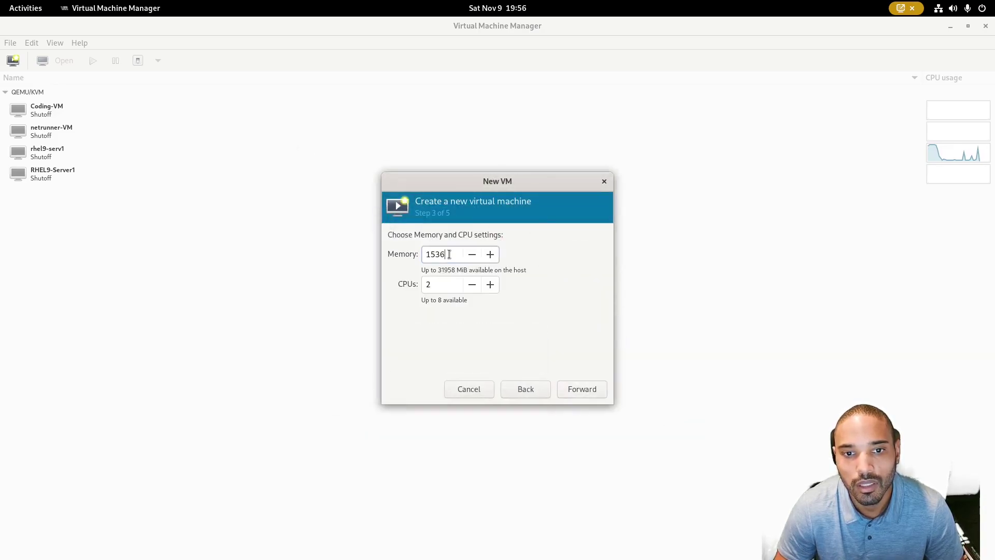
pyautogui.press('BackSpace')
pyautogui.press('BackSpace')
pyautogui.press('BackSpace')
pyautogui.press('BackSpace')
pyautogui.write('20')
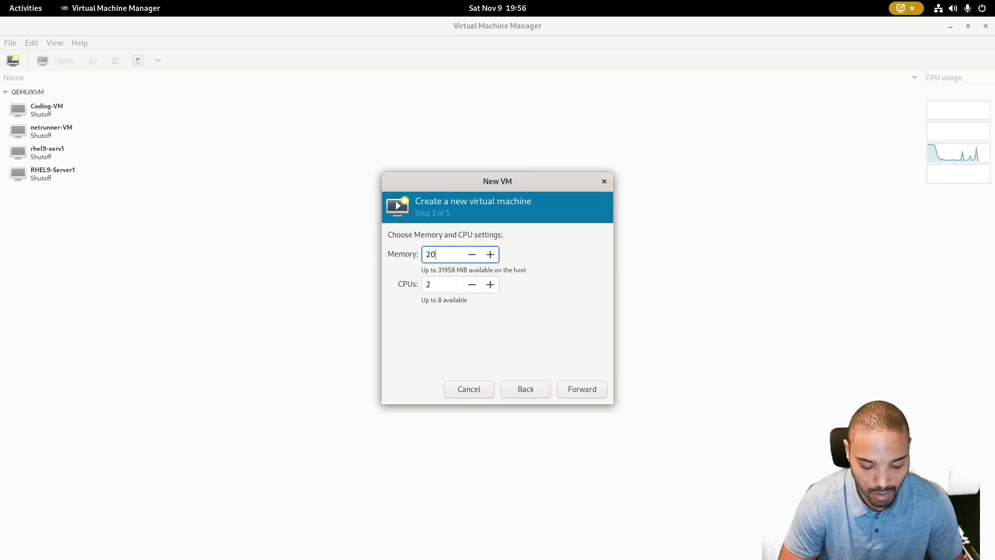
pyautogui.write('48')
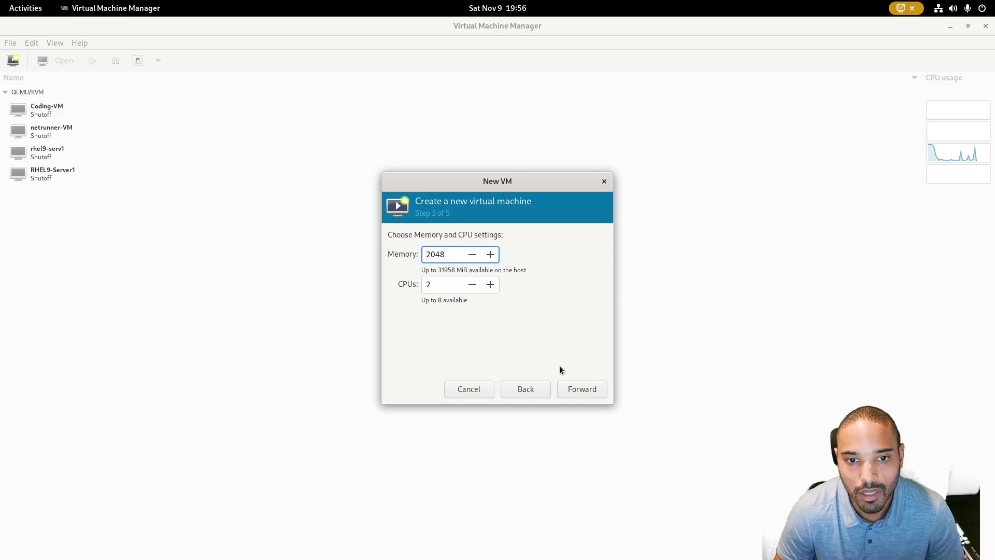
pyautogui.click(583, 391)
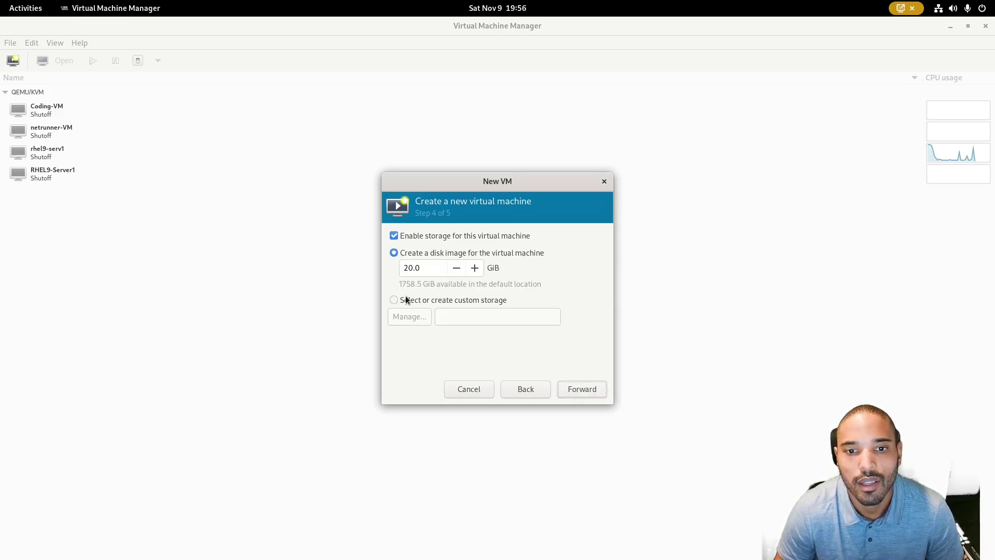
# - Give the new VM a 15.00 GiB disk
pyautogui.click(456, 268)
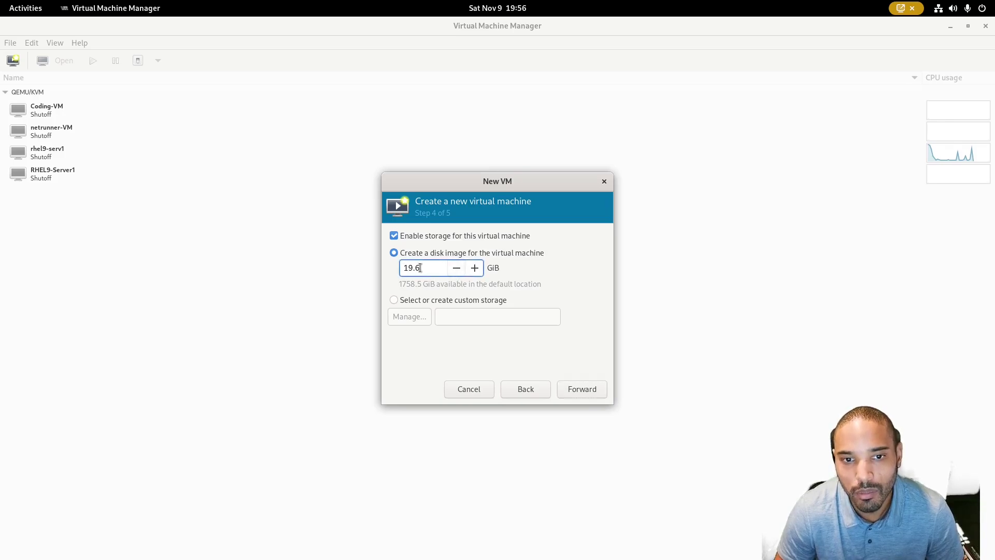
pyautogui.press('BackSpace')
pyautogui.press('BackSpace')
pyautogui.press('BackSpace')
pyautogui.press('BackSpace')
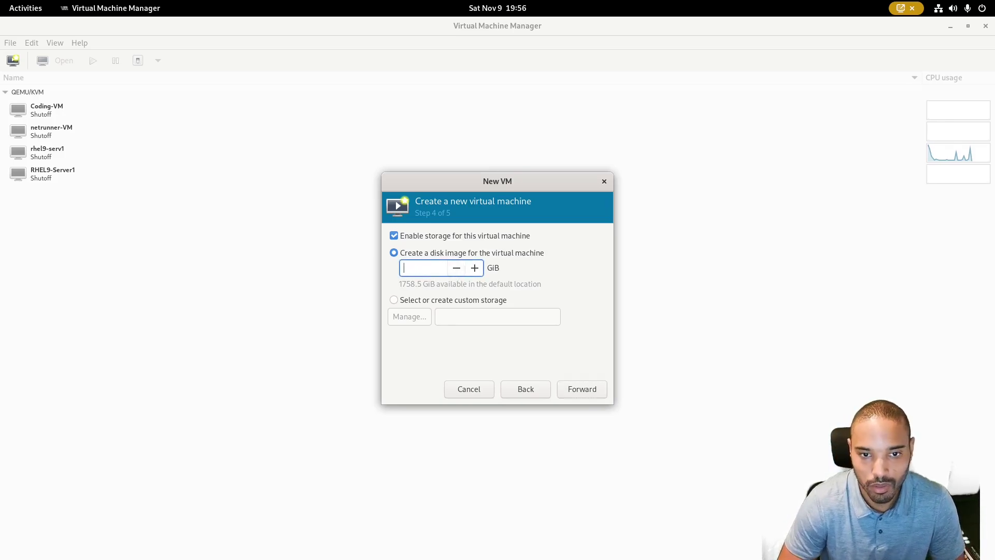
pyautogui.write('15')
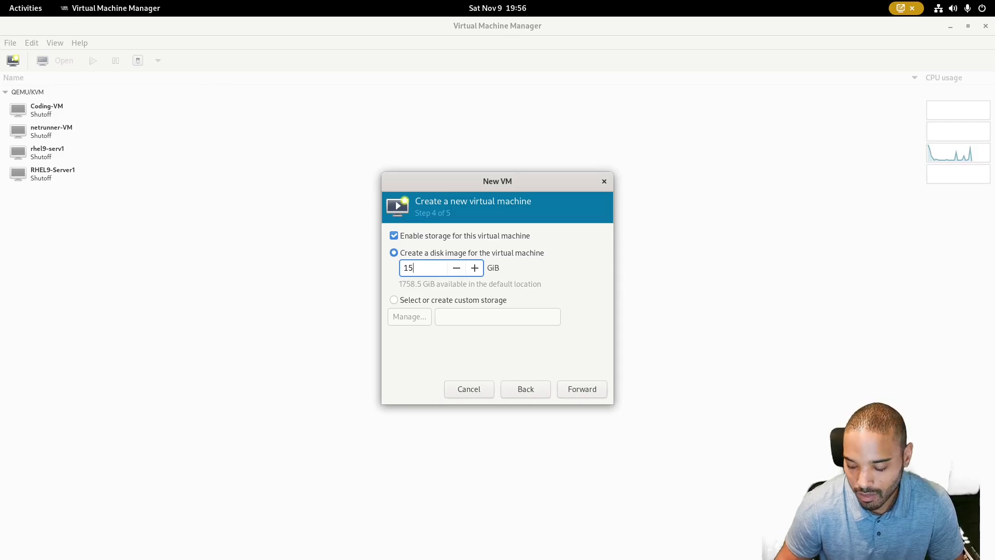
pyautogui.write('.00')
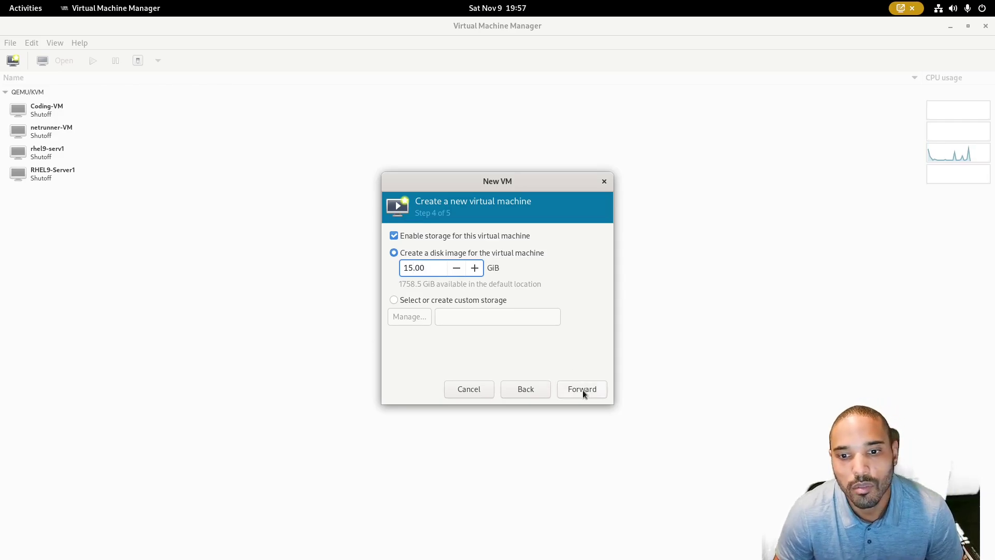
pyautogui.click(583, 390)
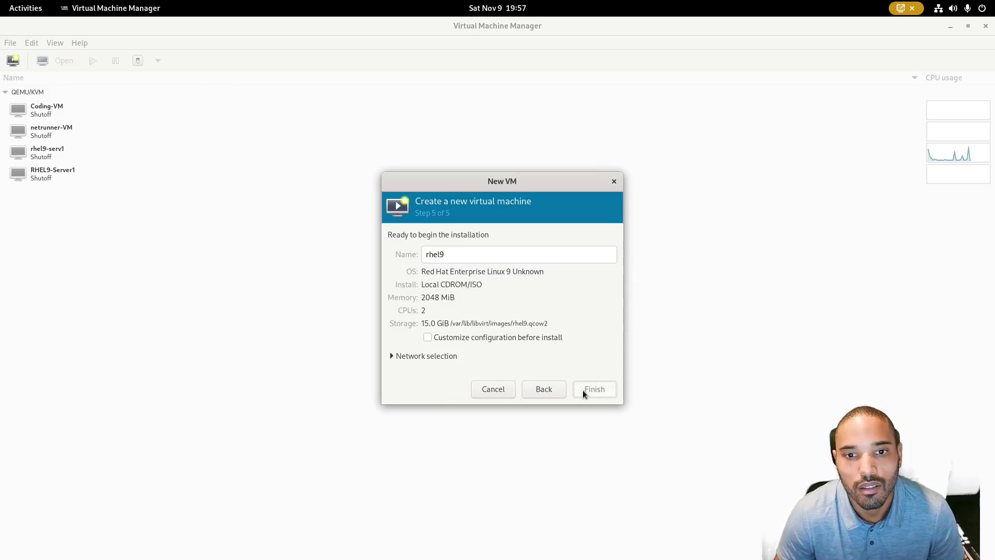
# - Name the VM rhel9-serv2 and finish creating it
pyautogui.click(503, 253)
pyautogui.write('-serv2')
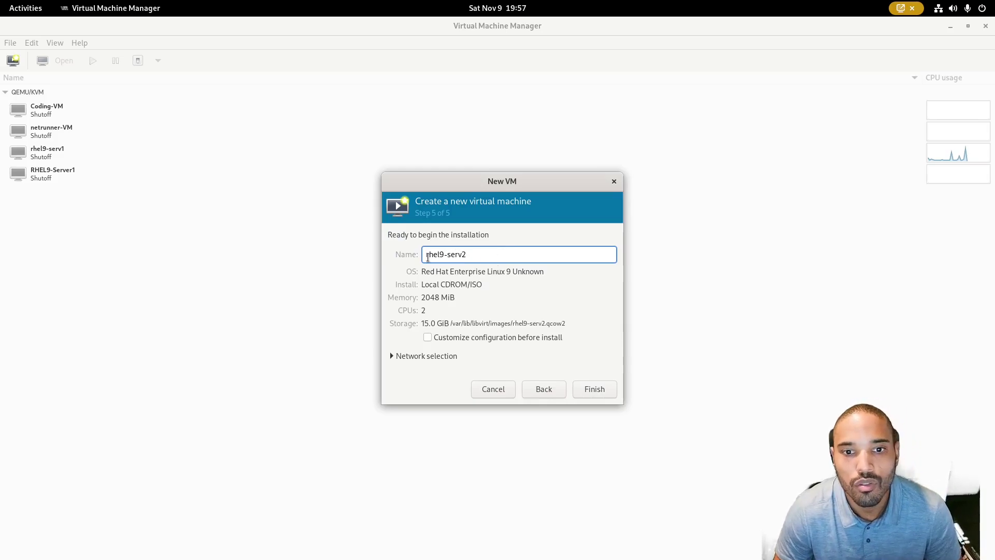
pyautogui.click(599, 393)
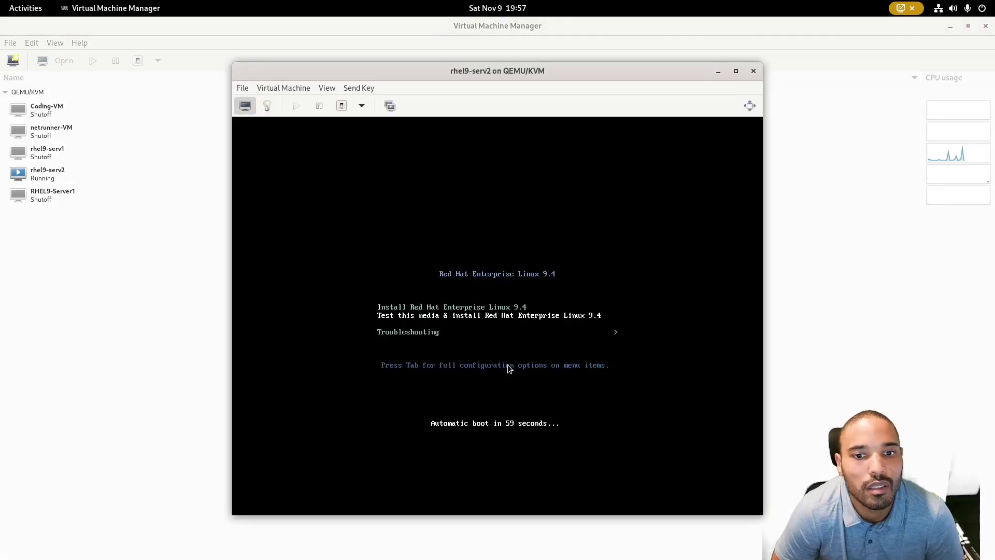
# - Boot the 'Install Red Hat Enterprise Linux 9.4' entry from the boot menu
pyautogui.press('Down')
pyautogui.press('Up')
pyautogui.press('Up')
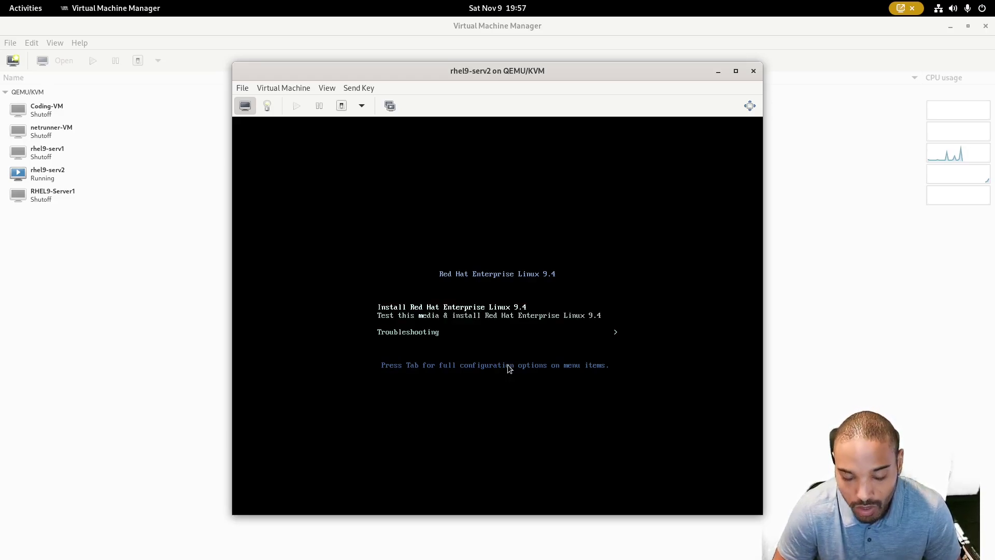
pyautogui.press('Return')
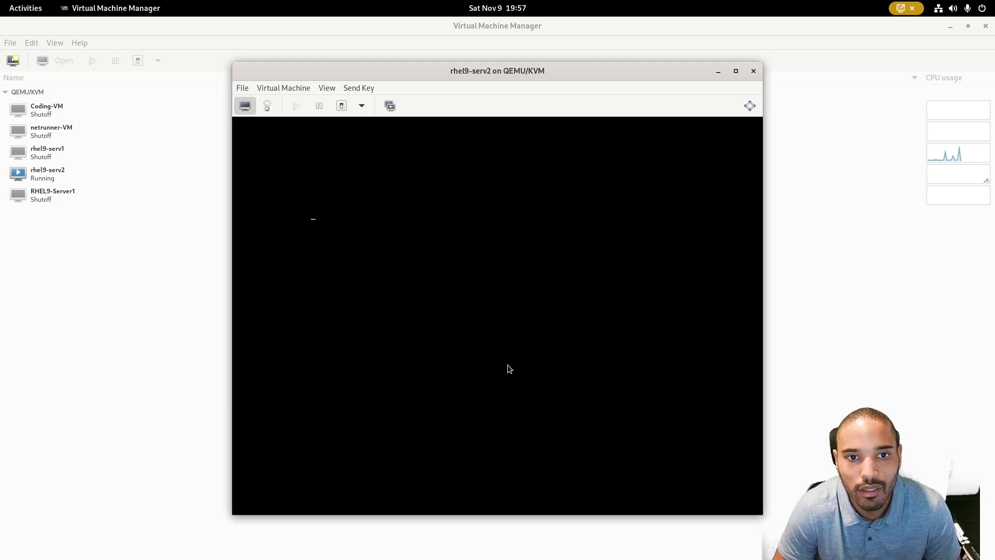
# - Enlarge the console and review the power and Scale Display options while the installer loads
pyautogui.click(735, 71)
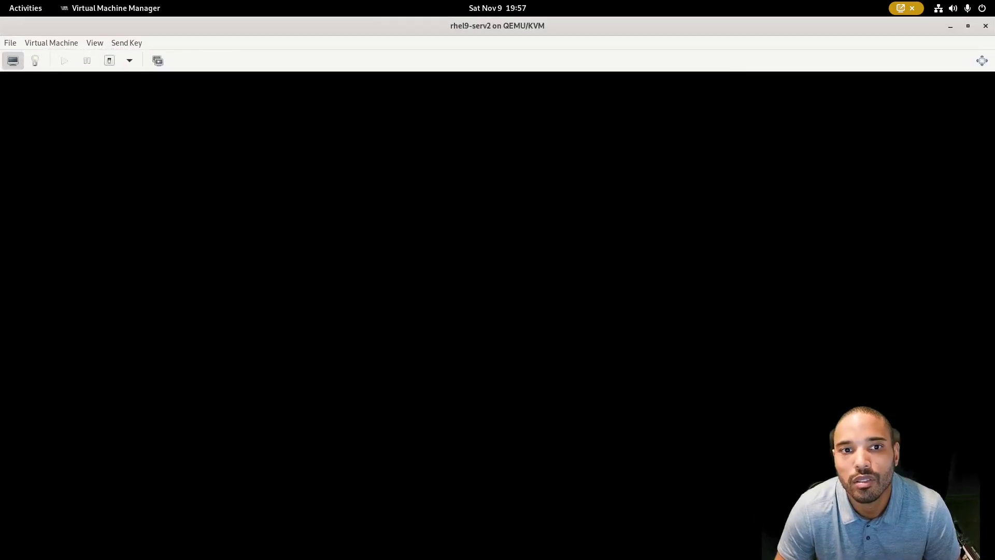
pyautogui.click(129, 61)
pyautogui.click(99, 45)
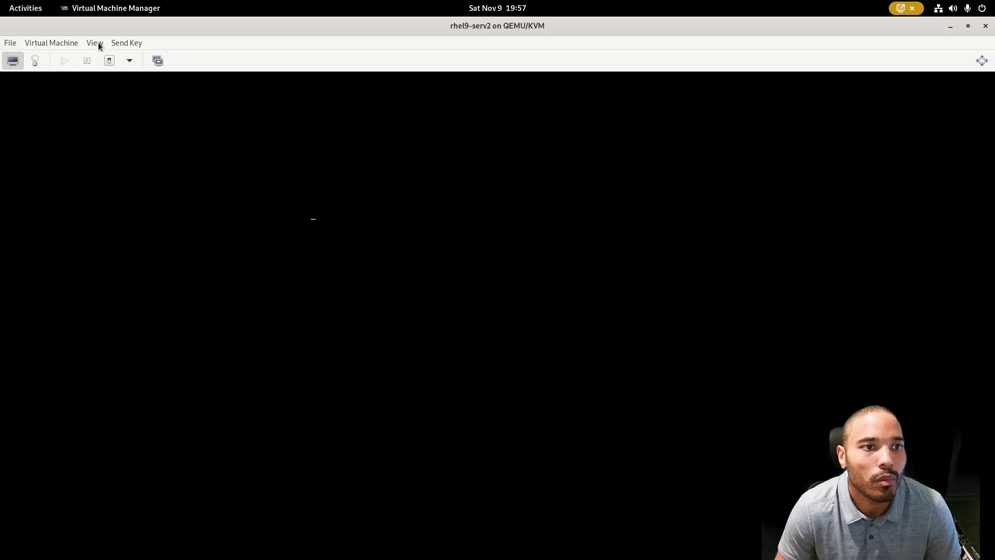
pyautogui.click(99, 45)
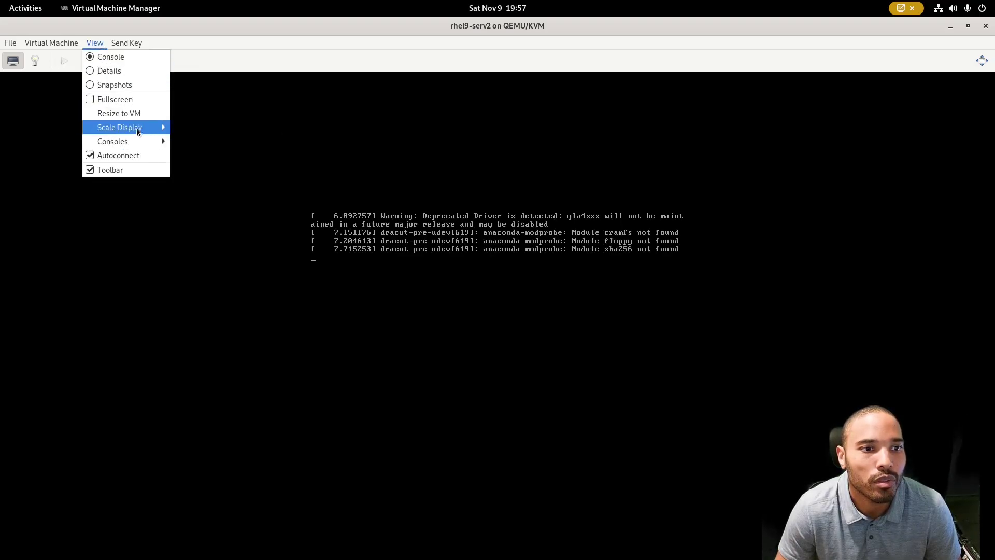
pyautogui.moveTo(137, 126)
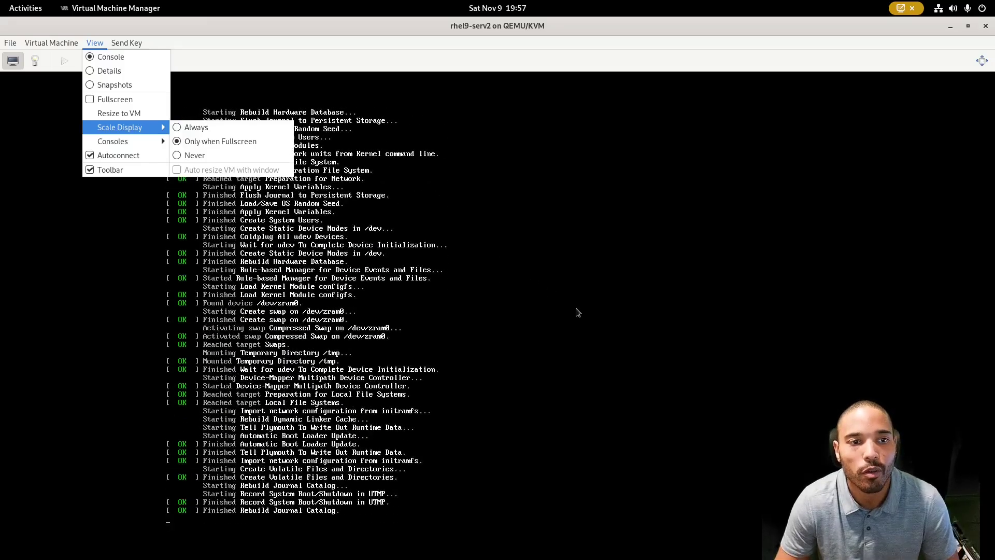
pyautogui.click(244, 45)
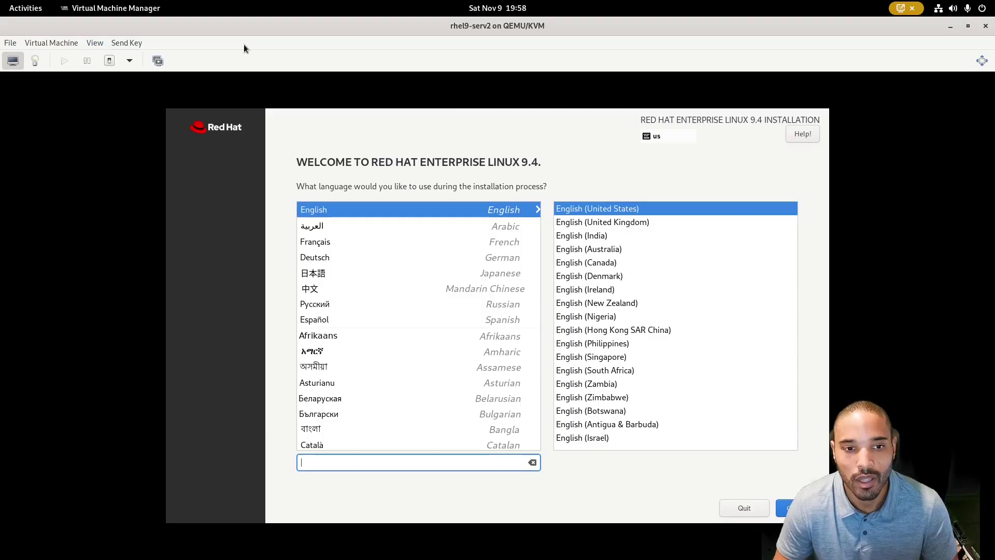
# - Make the guest display auto-resize with the window and accept English (United States) as the installer language
pyautogui.click(93, 42)
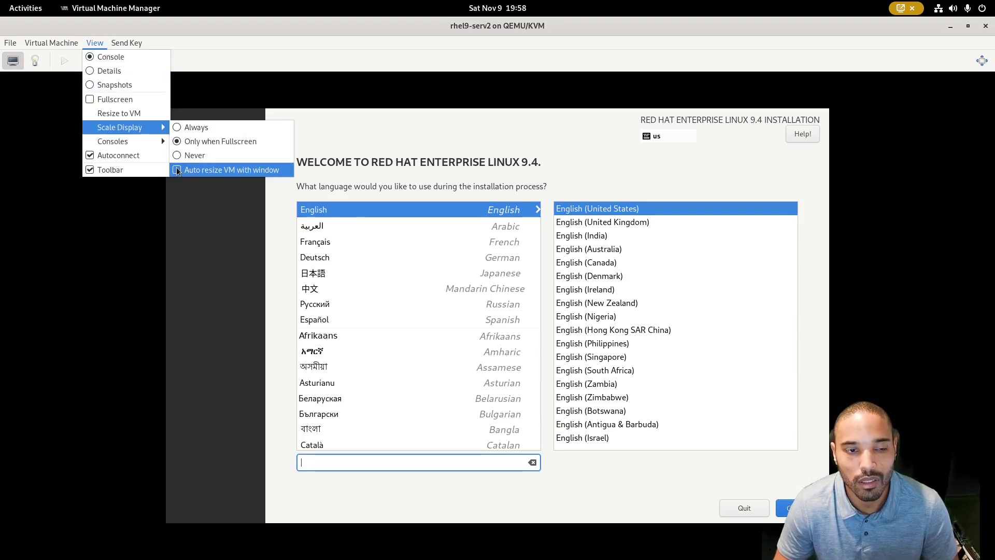
pyautogui.click(178, 170)
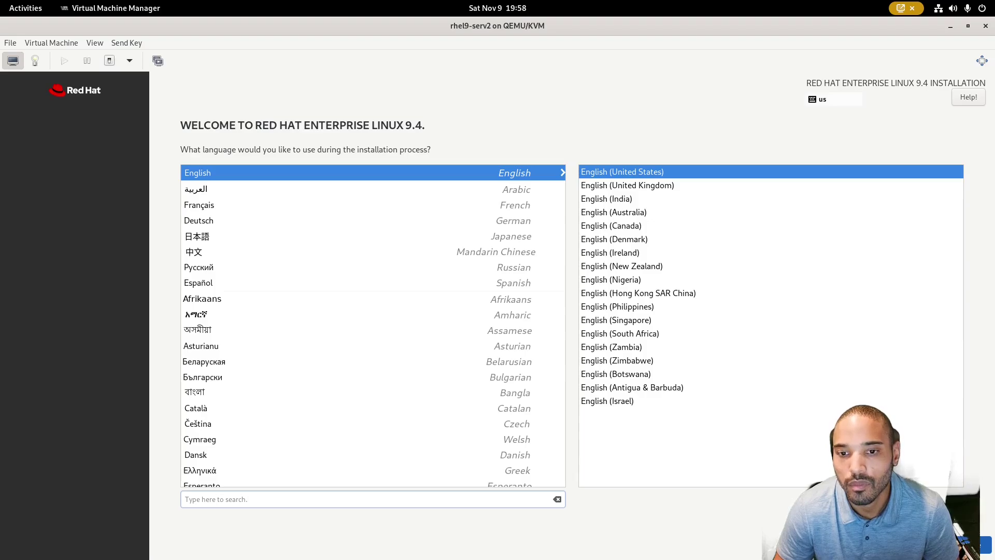
pyautogui.press('Return')
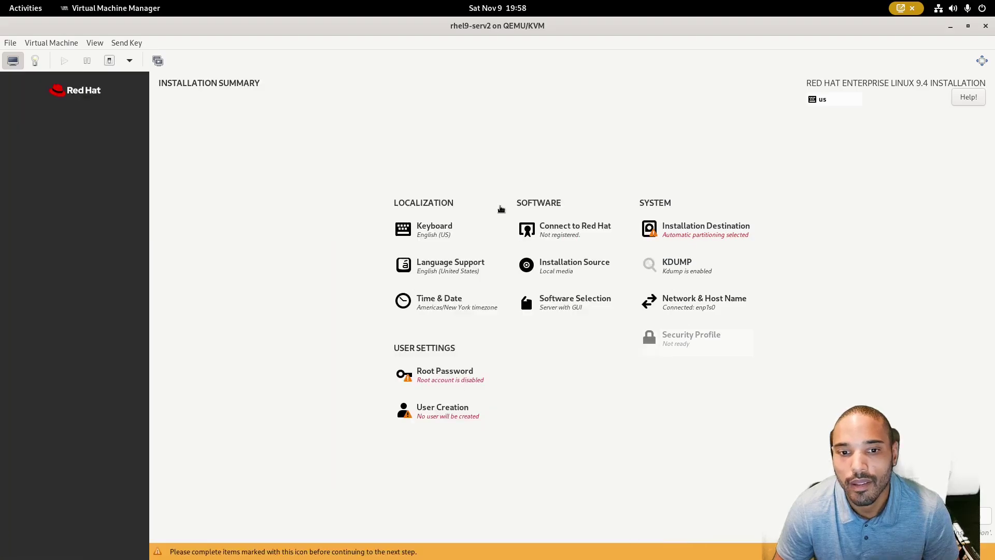
# - Accept automatic partitioning for the installation destination and select Minimal Install as the software
pyautogui.click(682, 228)
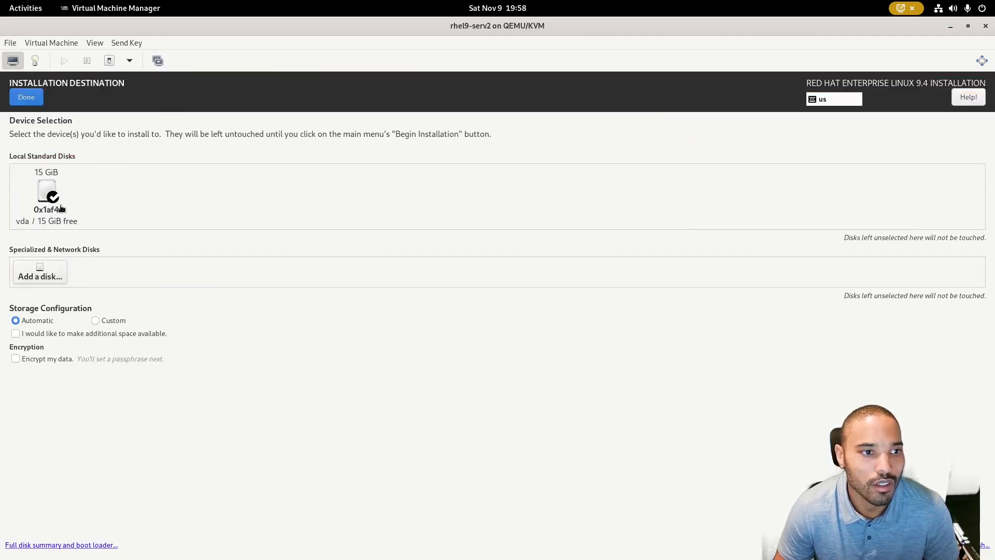
pyautogui.click(32, 98)
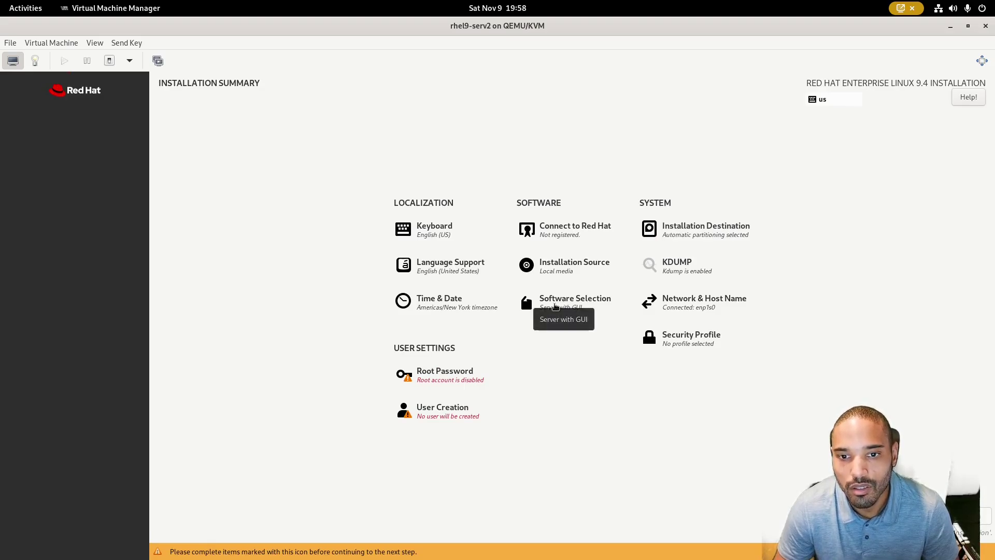
pyautogui.click(563, 306)
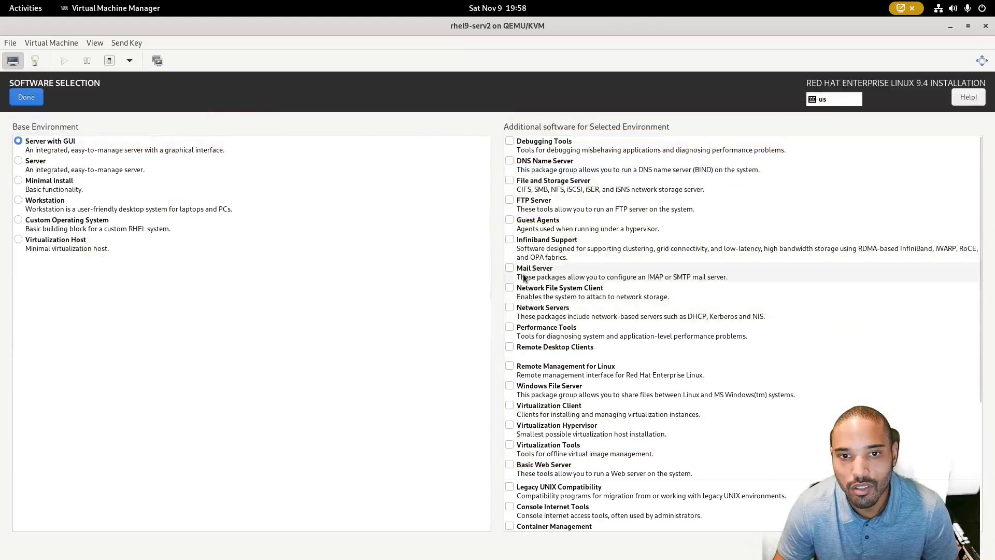
pyautogui.click(19, 184)
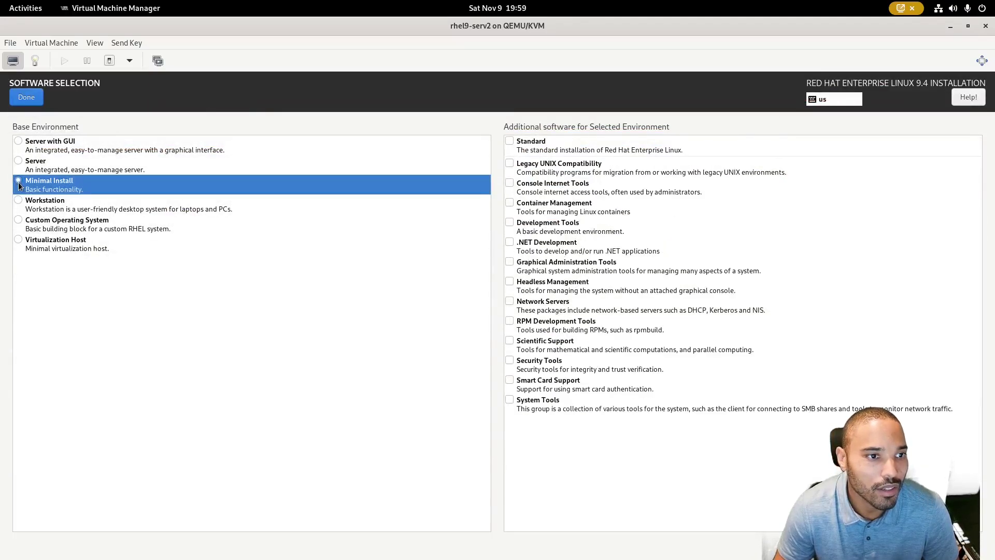
pyautogui.click(20, 100)
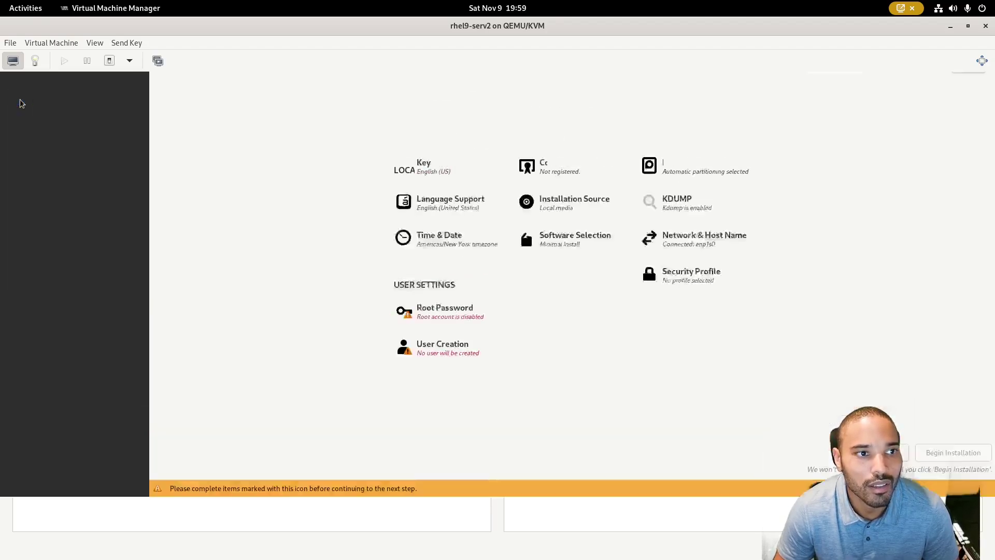
# - Enter and confirm the root password, allow root SSH login with password, and accept the weak-password warning
pyautogui.click(446, 191)
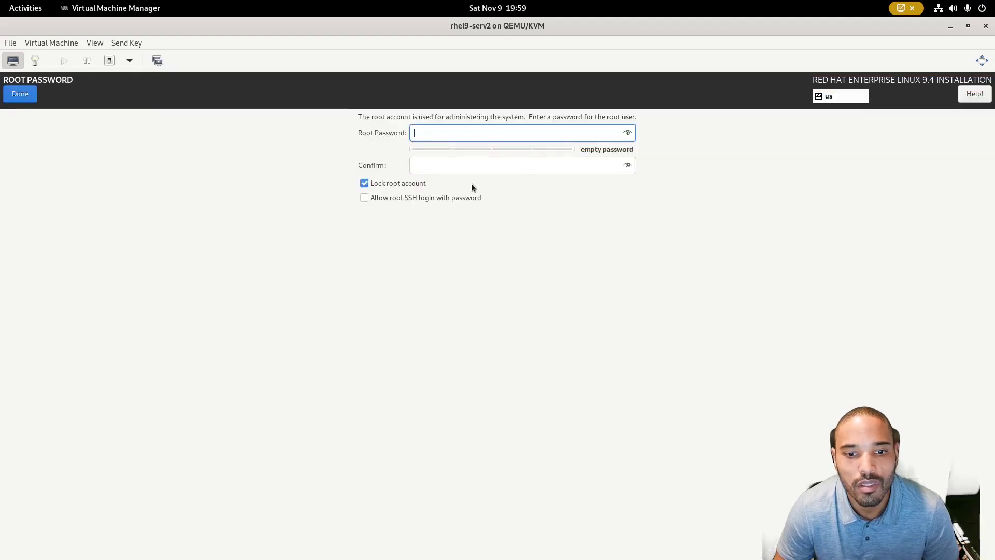
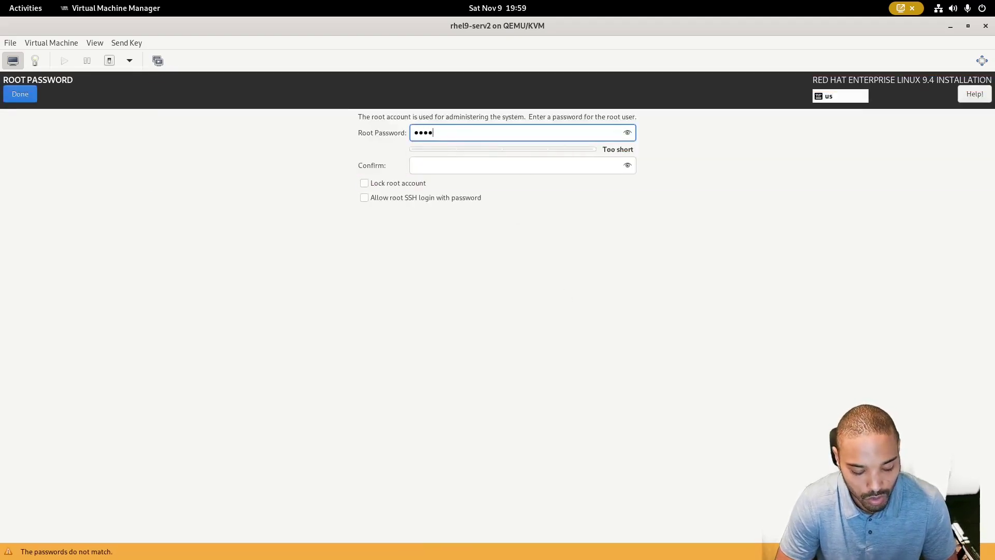
pyautogui.click(473, 160)
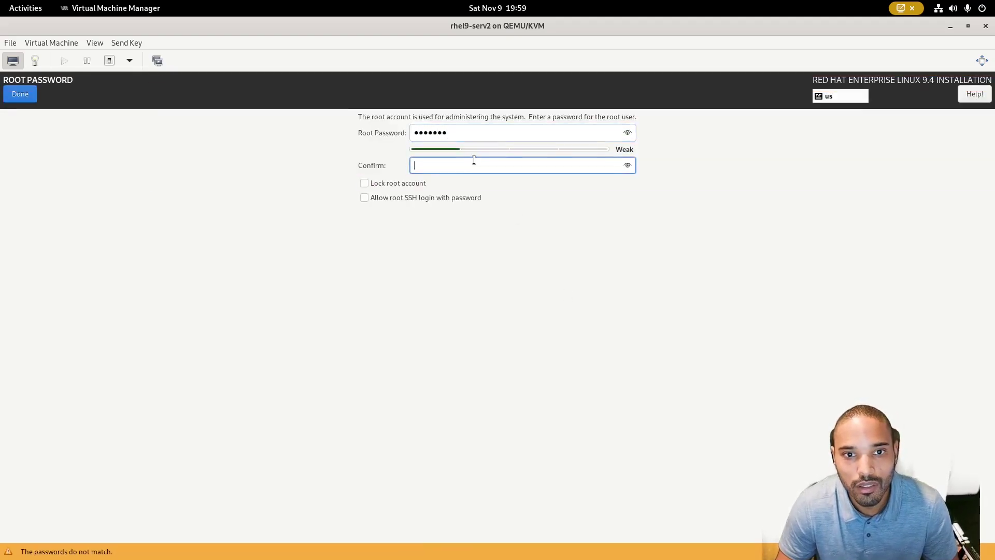
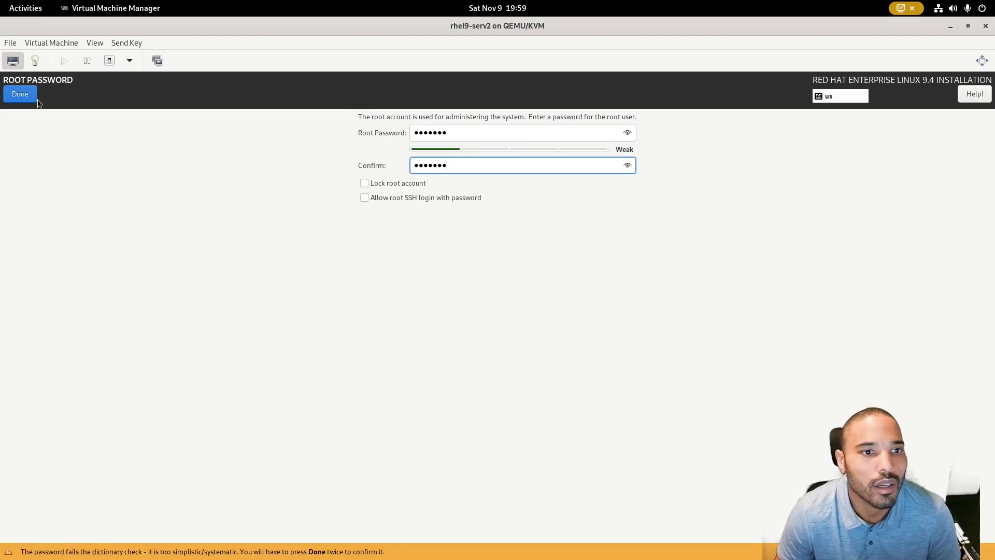
pyautogui.click(365, 199)
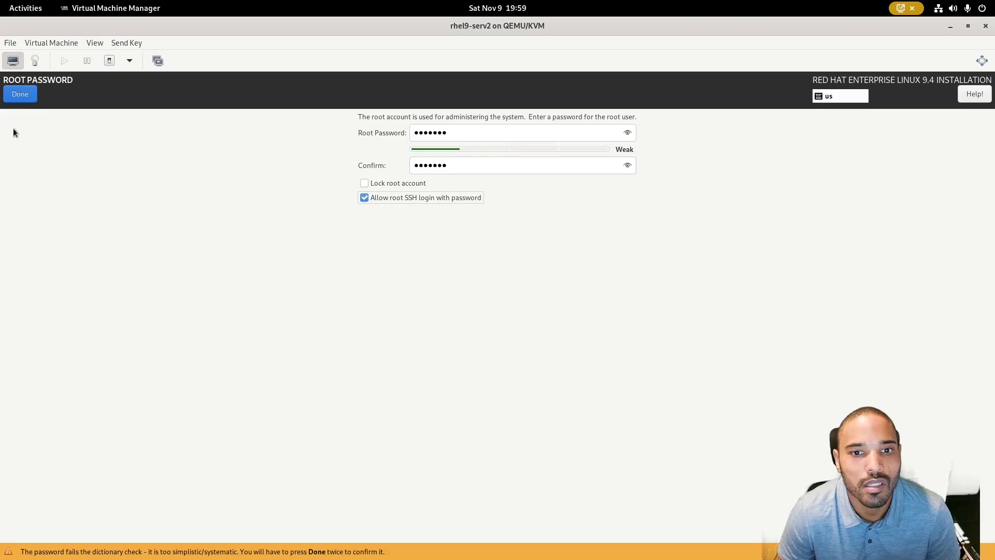
pyautogui.click(19, 93)
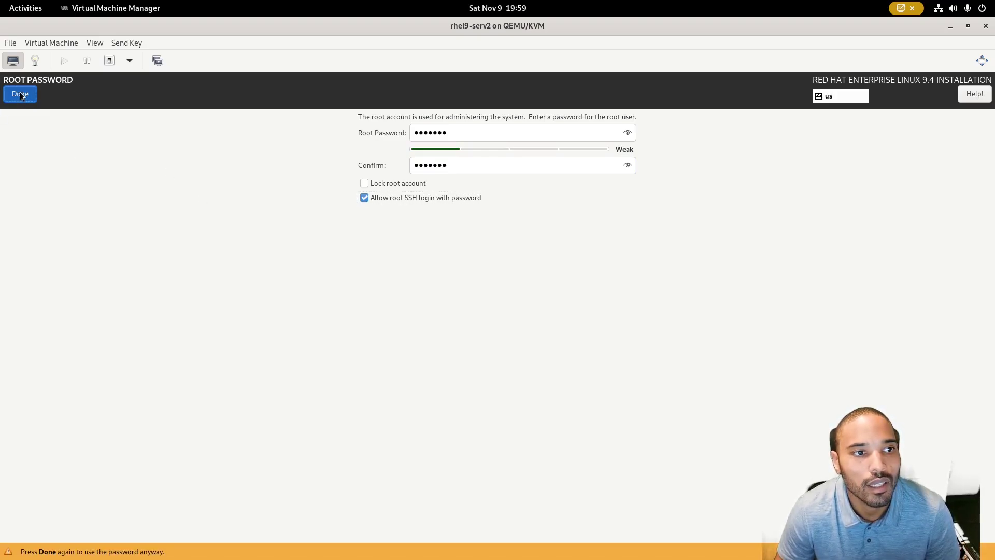
pyautogui.click(19, 93)
# - Create user learner with a password entered and confirmed, accepting the weak-password warning
pyautogui.click(458, 423)
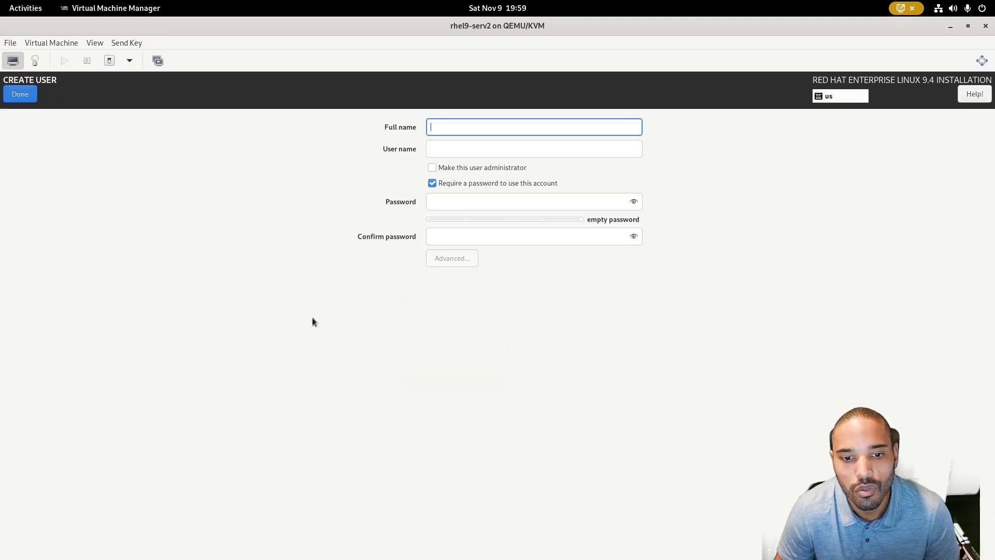
pyautogui.write('l')
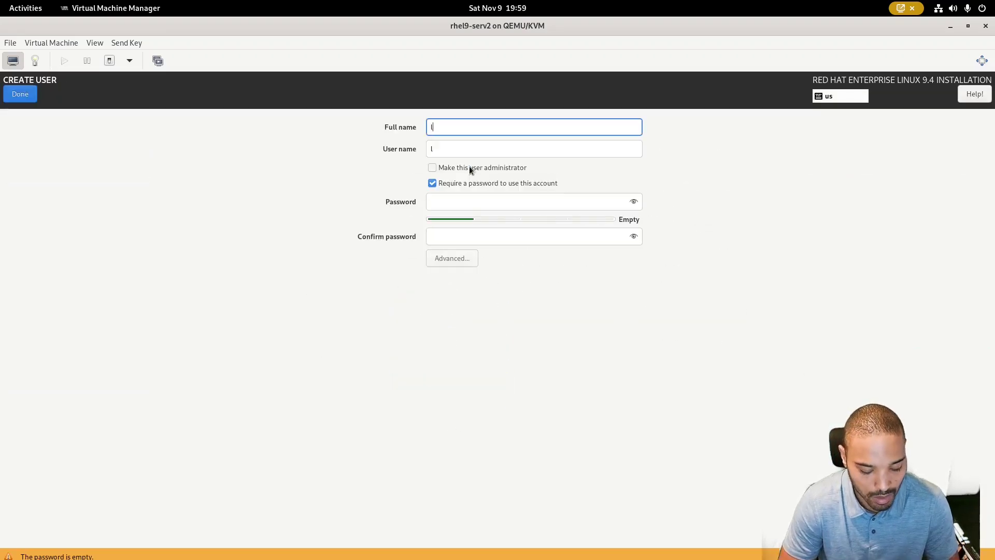
pyautogui.write('earner')
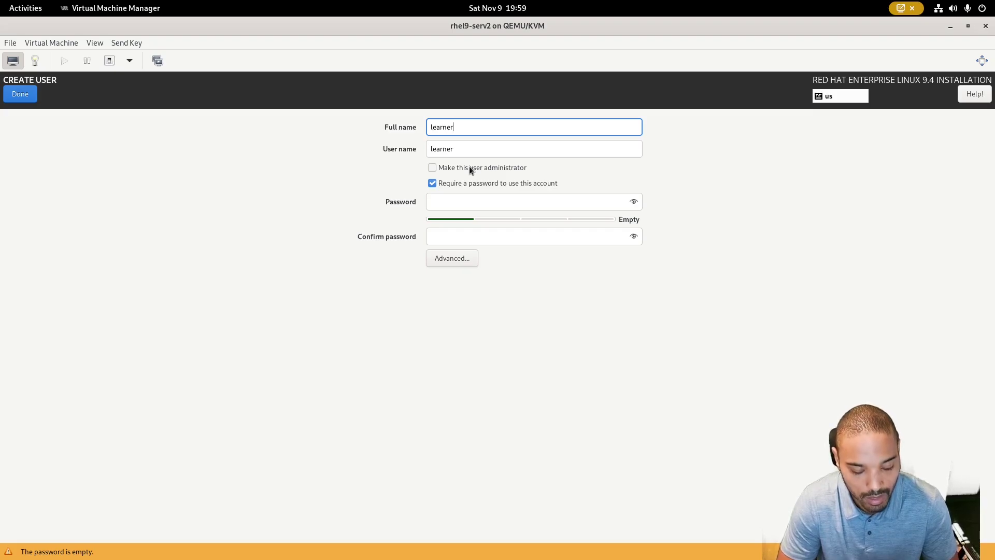
pyautogui.click(467, 202)
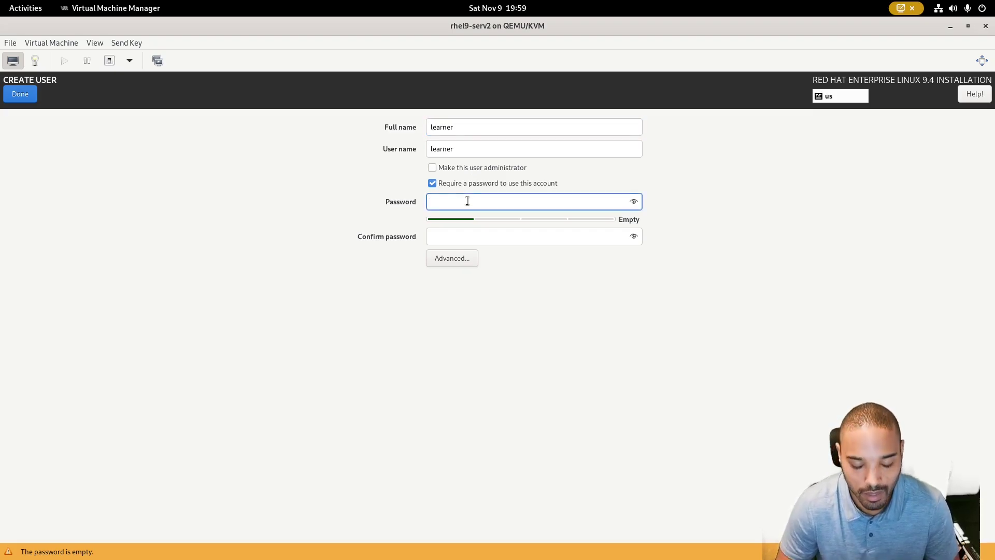
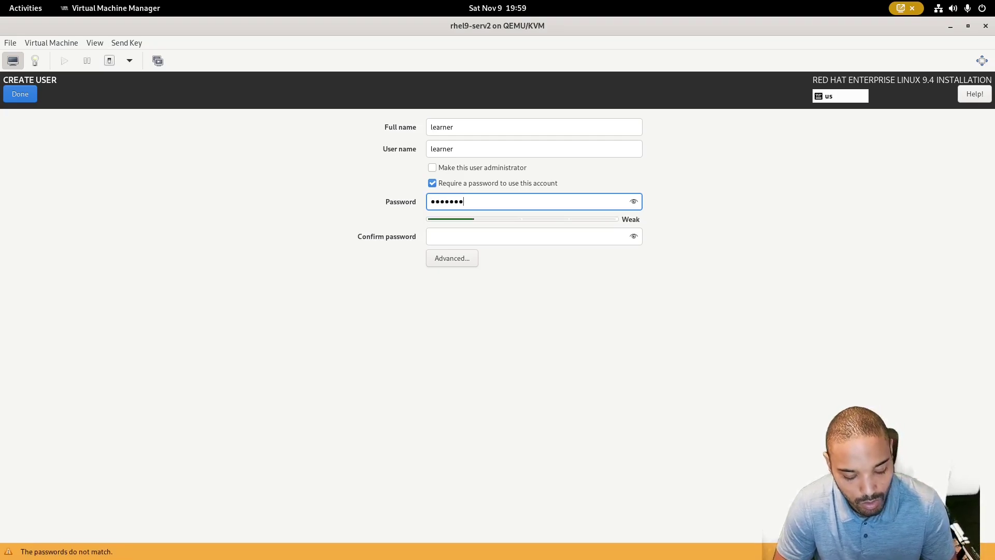
pyautogui.click(477, 240)
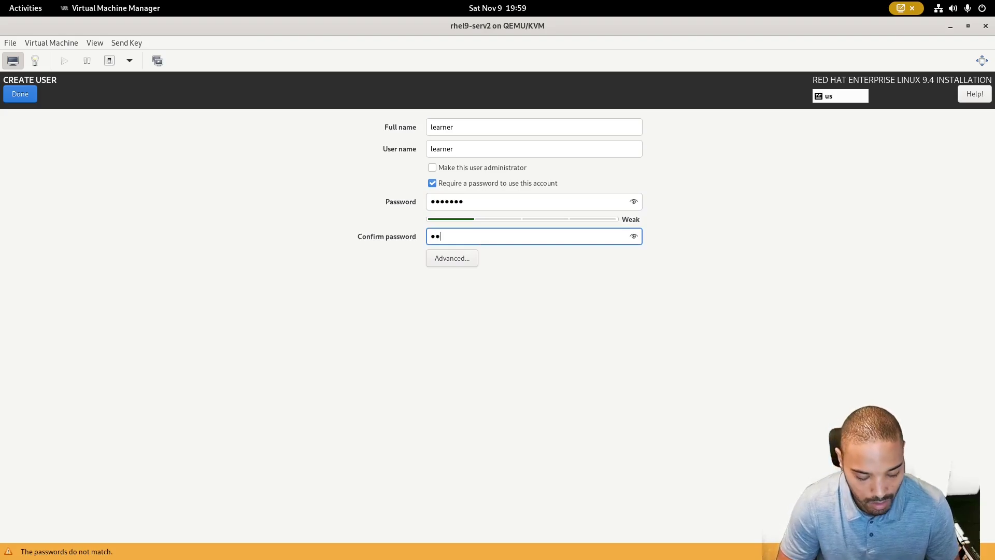
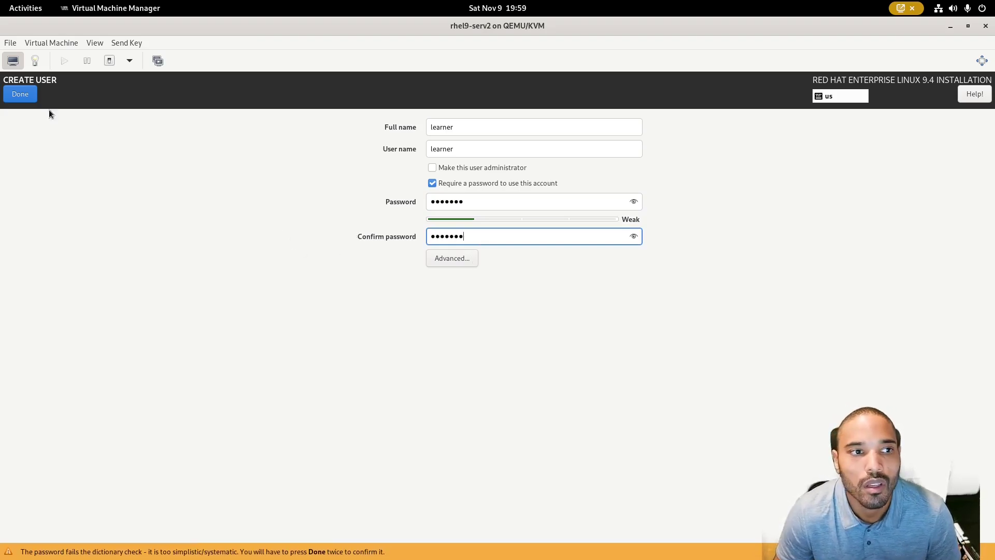
pyautogui.click(23, 96)
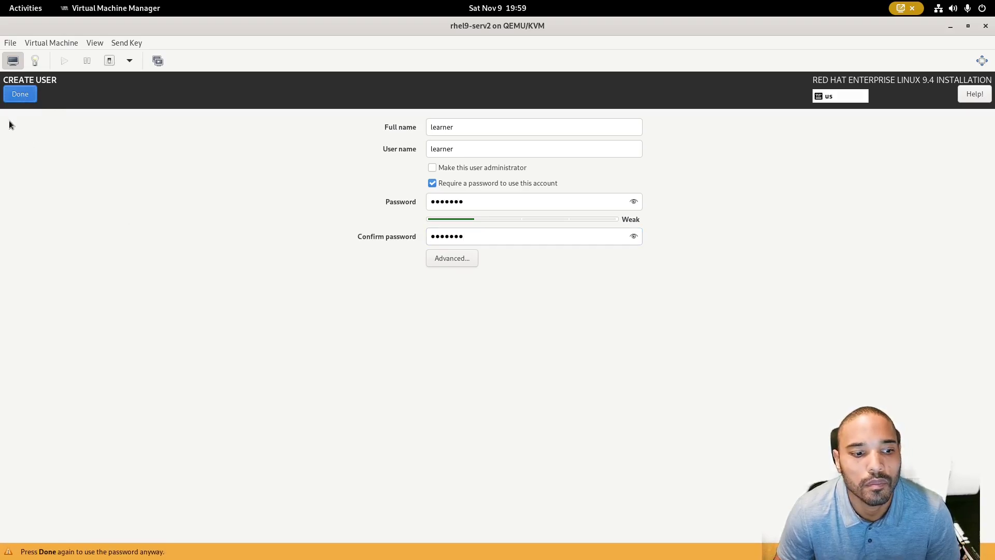
pyautogui.click(25, 95)
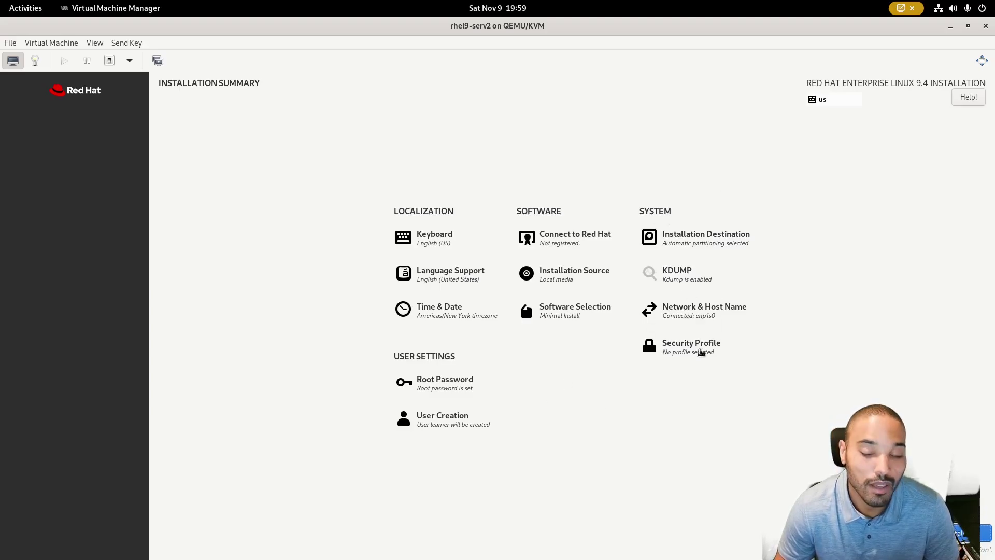
# - Apply host name server2.example.com, return to the summary, and begin the installation
pyautogui.click(677, 316)
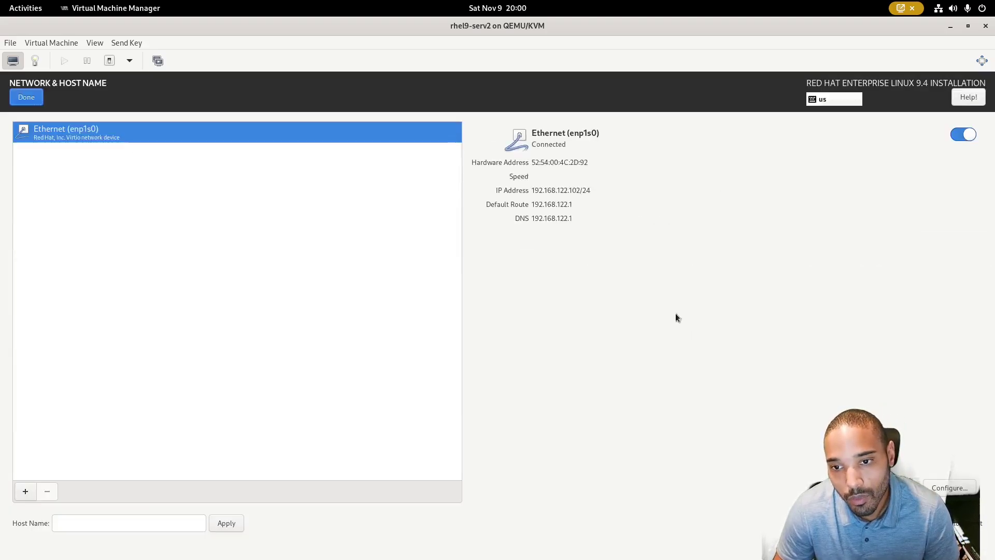
pyautogui.click(138, 523)
pyautogui.write('serve')
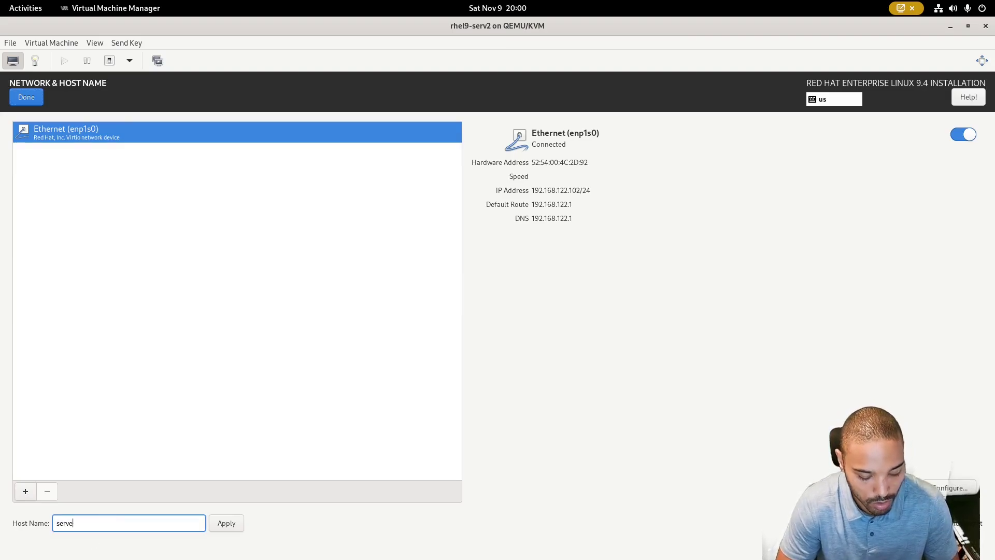
pyautogui.write('r2.ex')
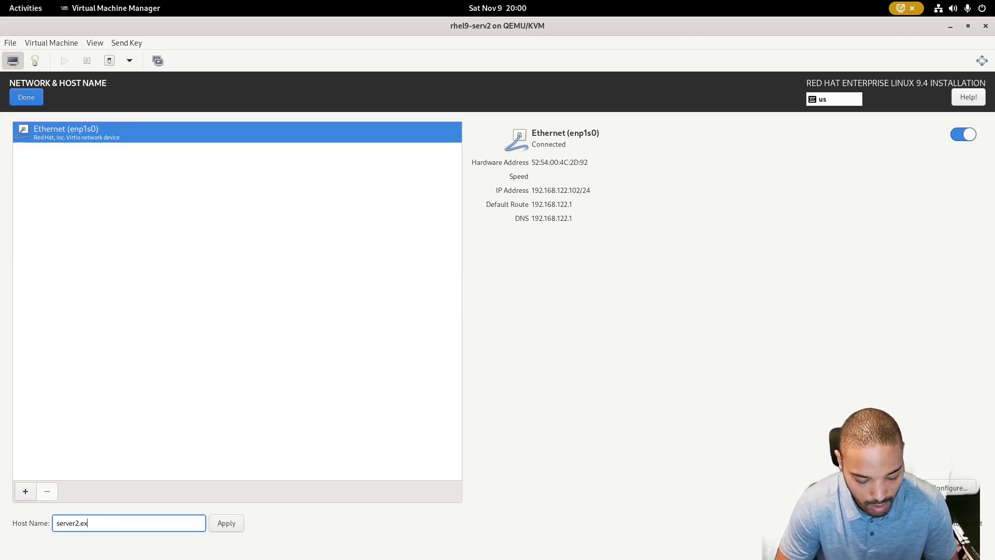
pyautogui.write('ample.')
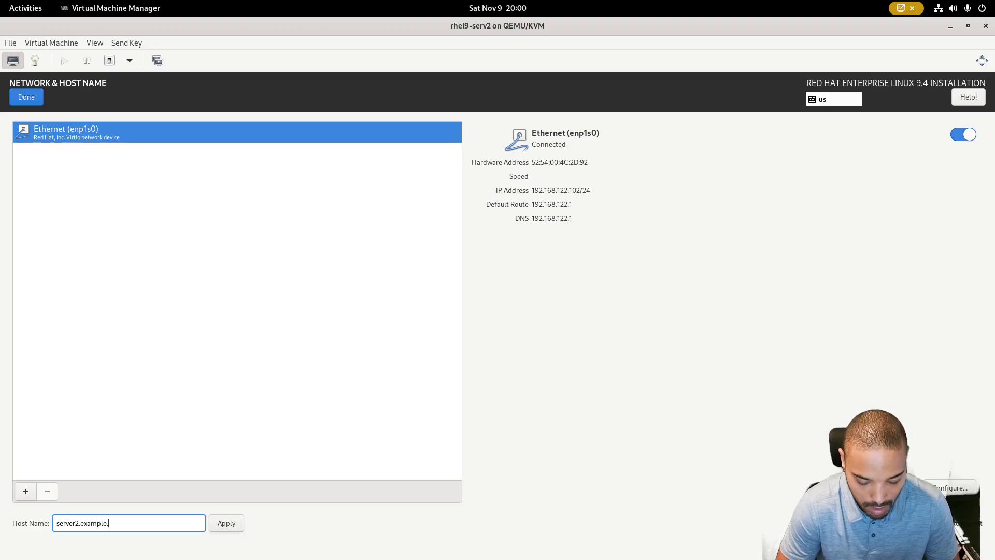
pyautogui.write('com')
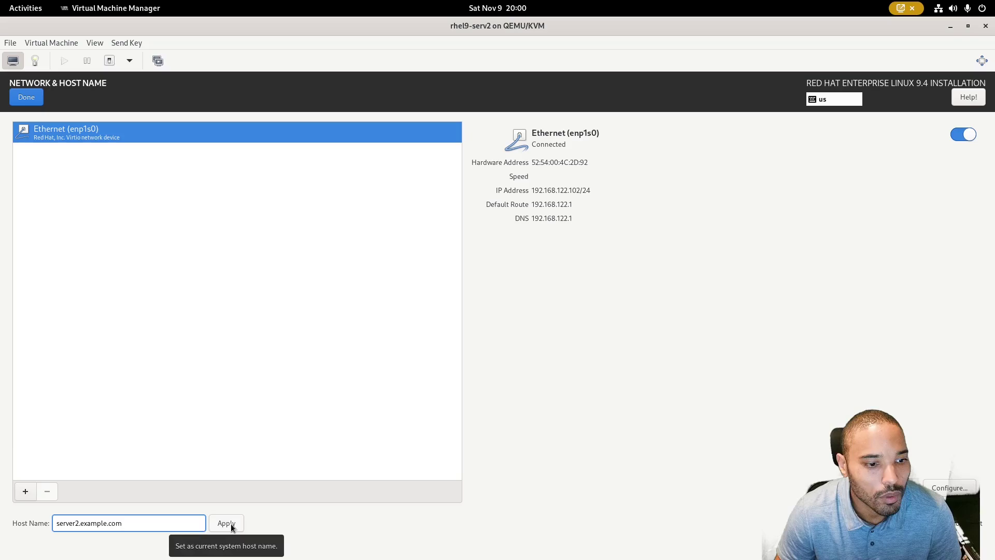
pyautogui.click(231, 524)
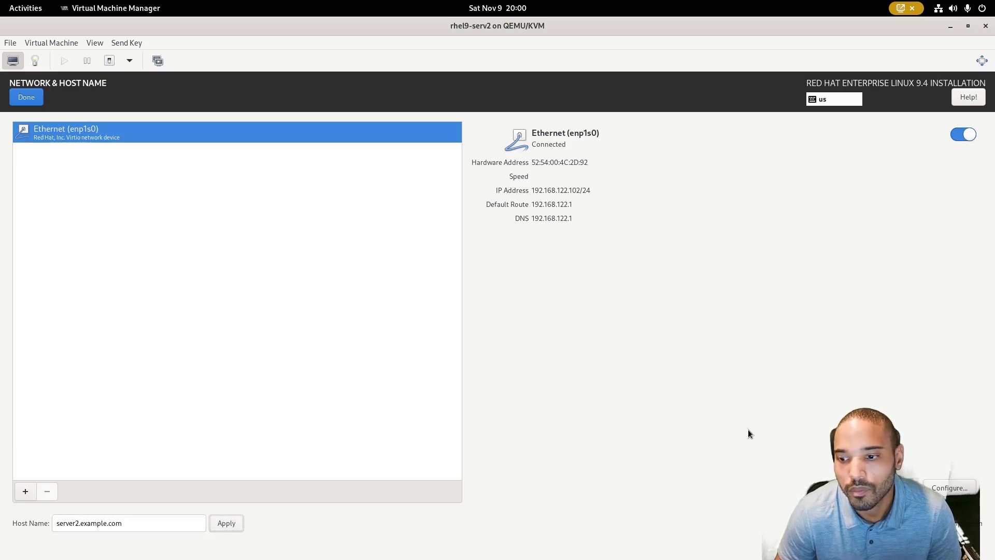
pyautogui.click(29, 100)
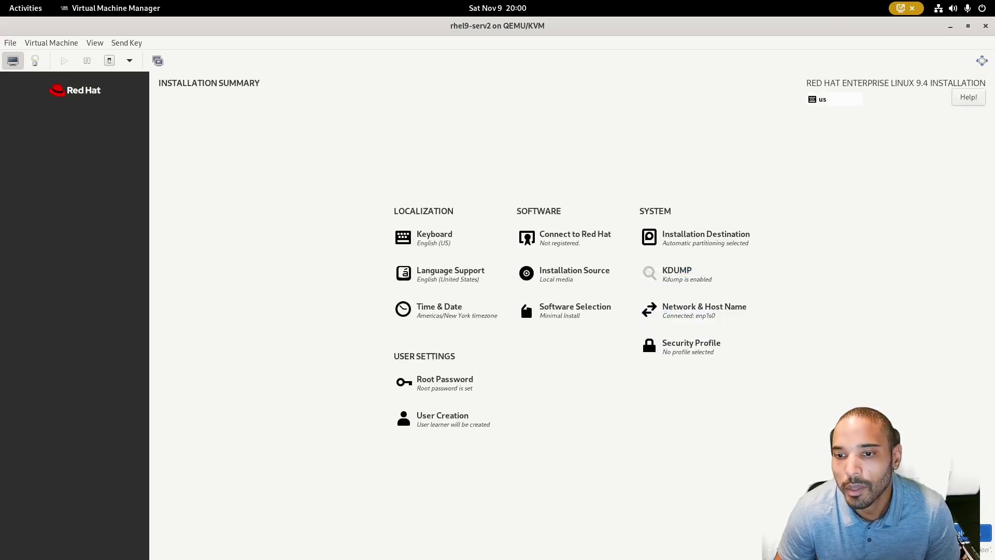
pyautogui.click(968, 532)
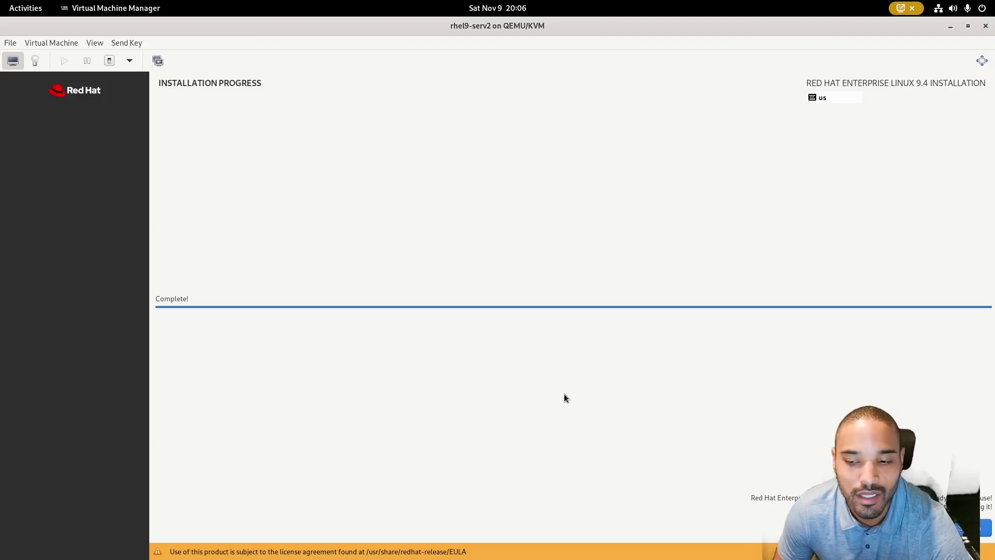
# - Reboot the VM into the newly installed RHEL 9.4 system once installation completes
pyautogui.click(974, 527)
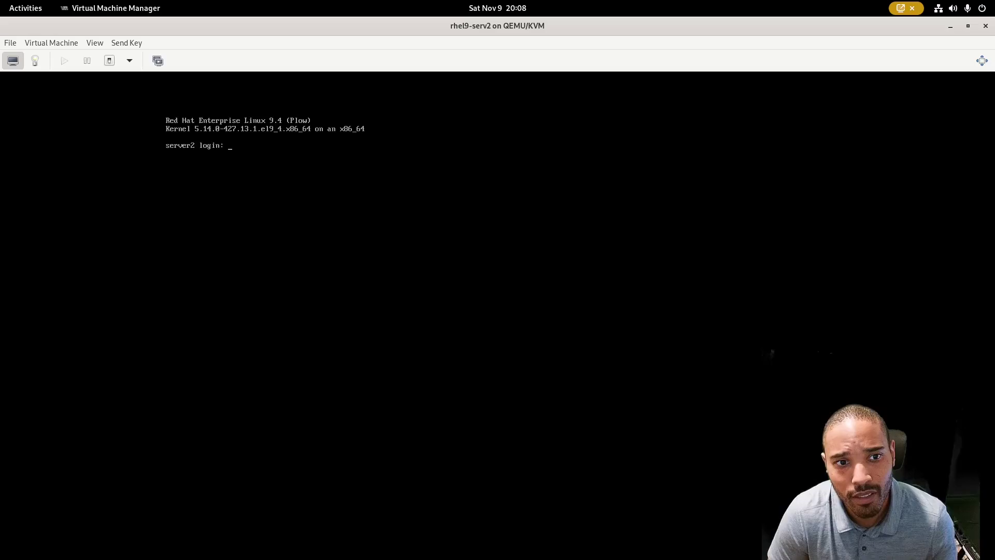
pyautogui.write('root')
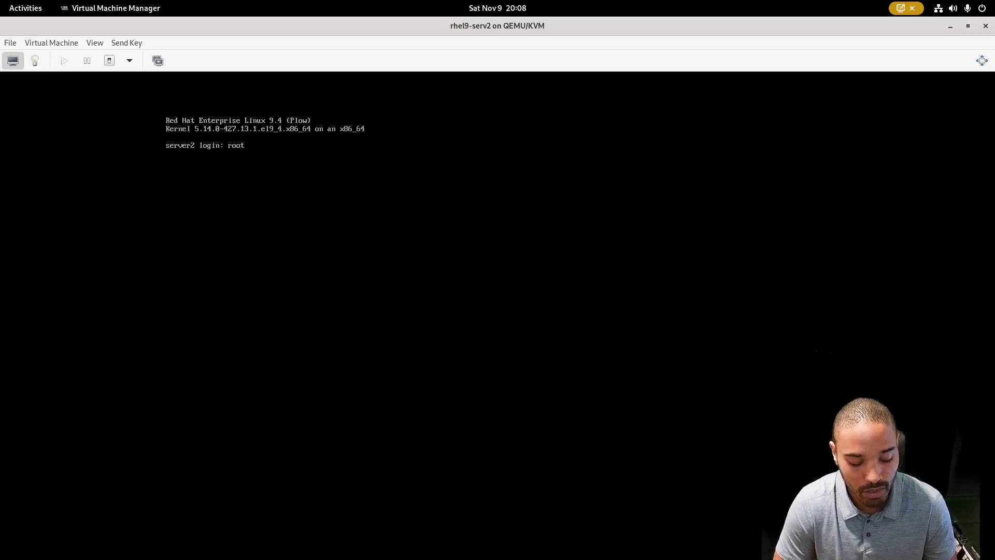
pyautogui.press('Return')
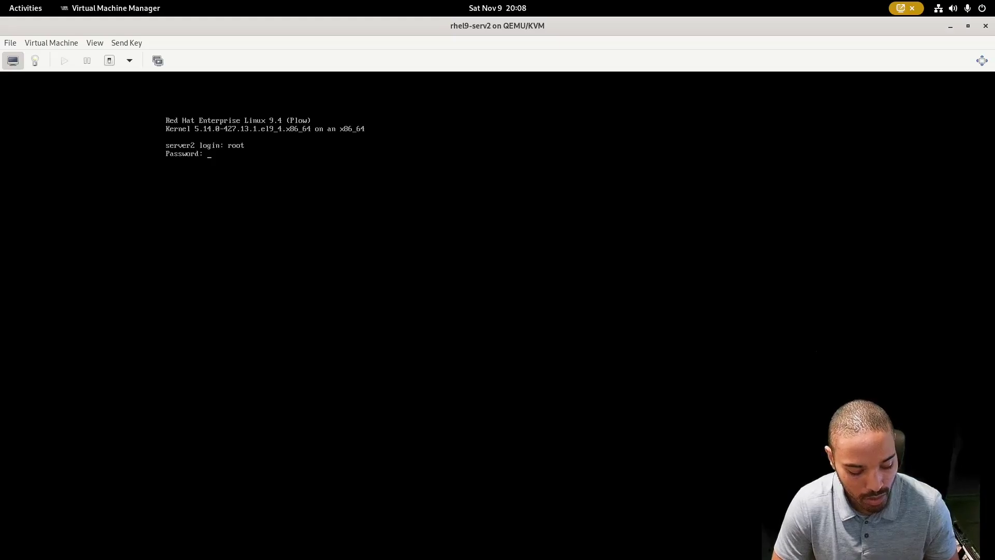
pyautogui.press('Return')
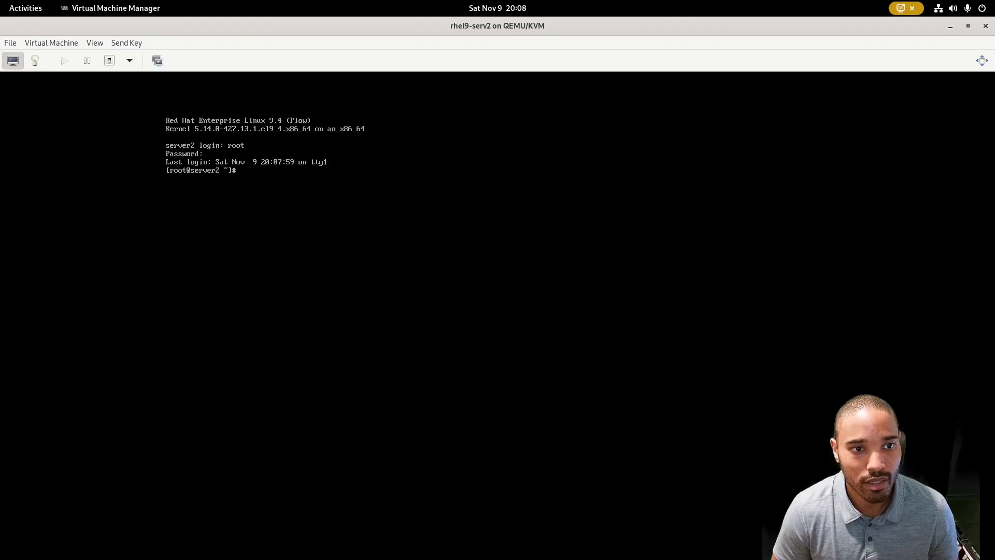
pyautogui.hotkey('ctrl', 'l')
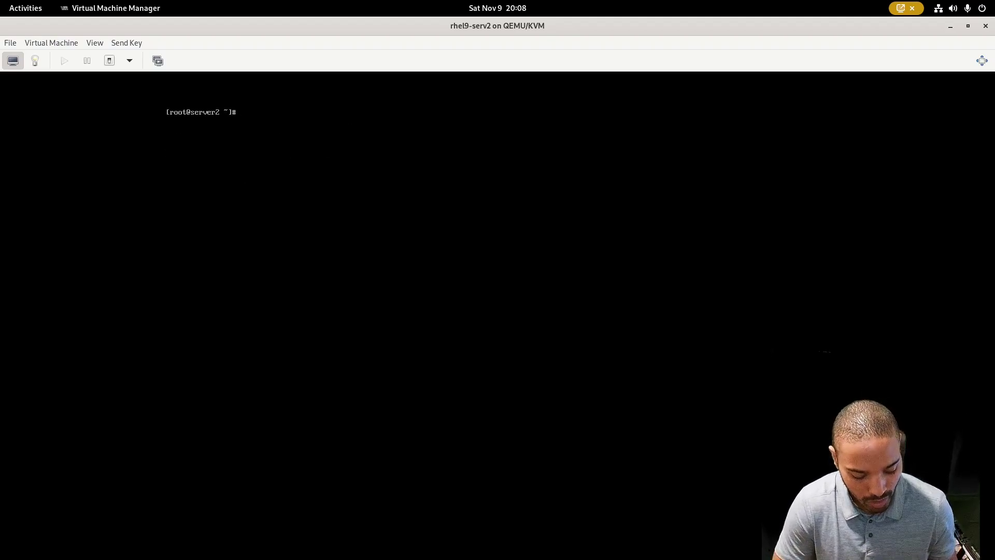
pyautogui.hotkey('ctrl', 'd')
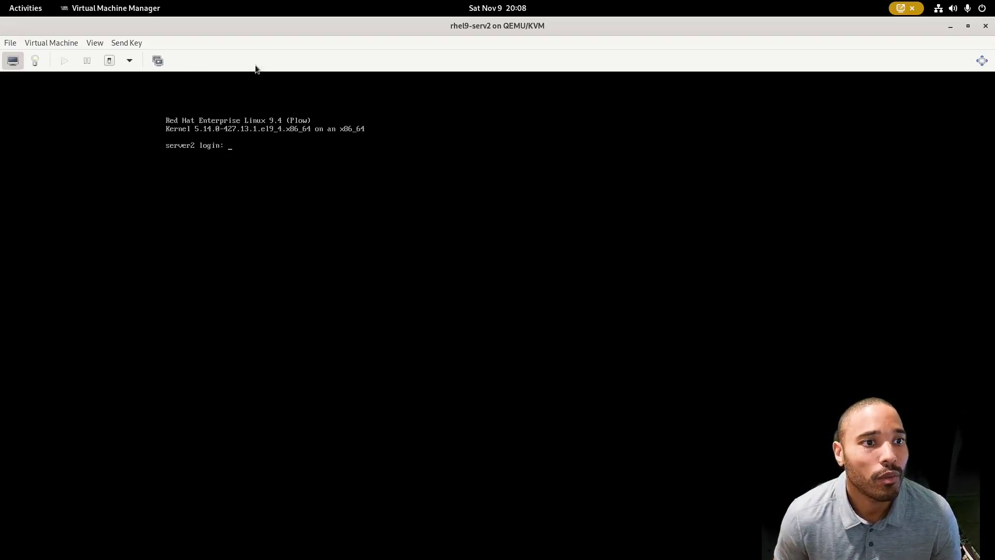
# - Add a new snapshot of rhel9-serv2 and name it Day-01-Clean-Install
pyautogui.click(159, 61)
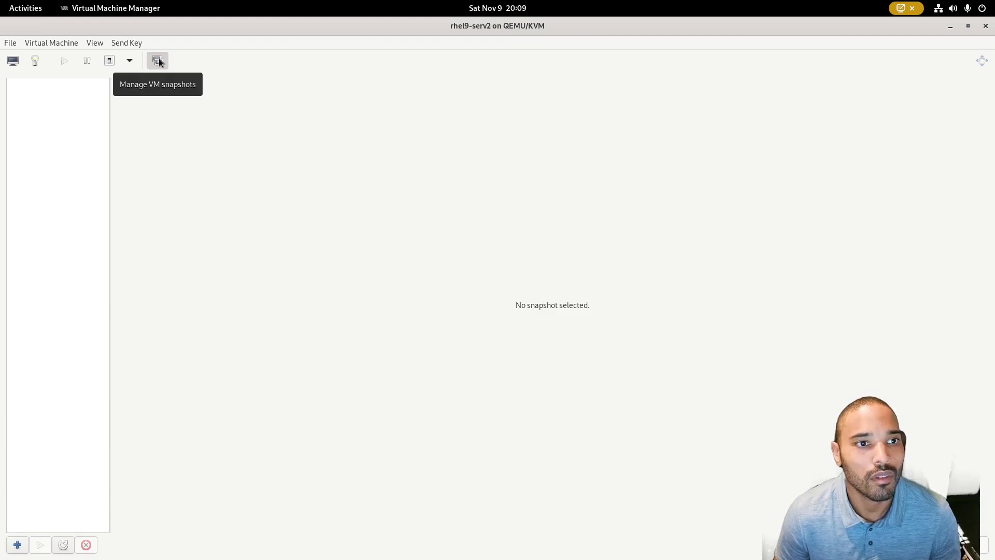
pyautogui.click(18, 545)
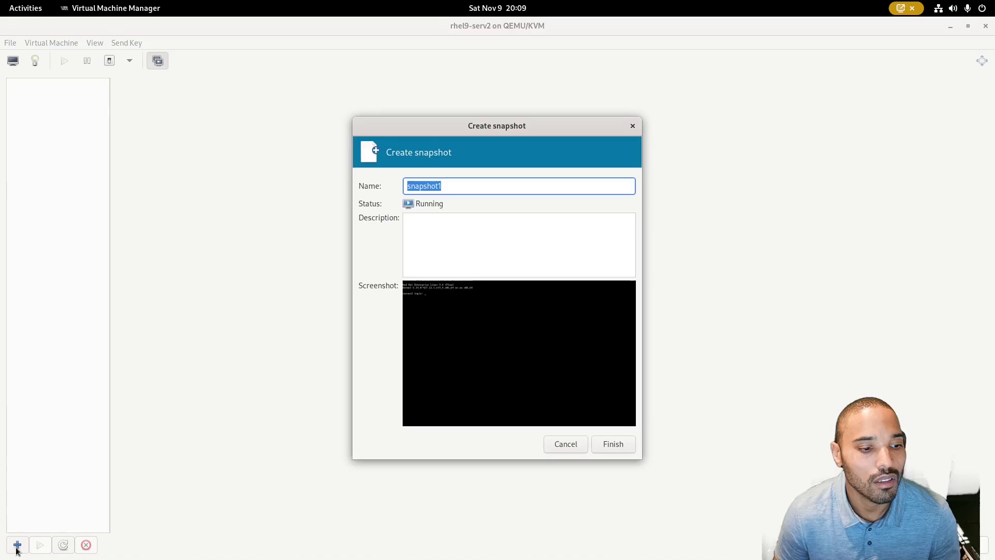
pyautogui.press('BackSpace')
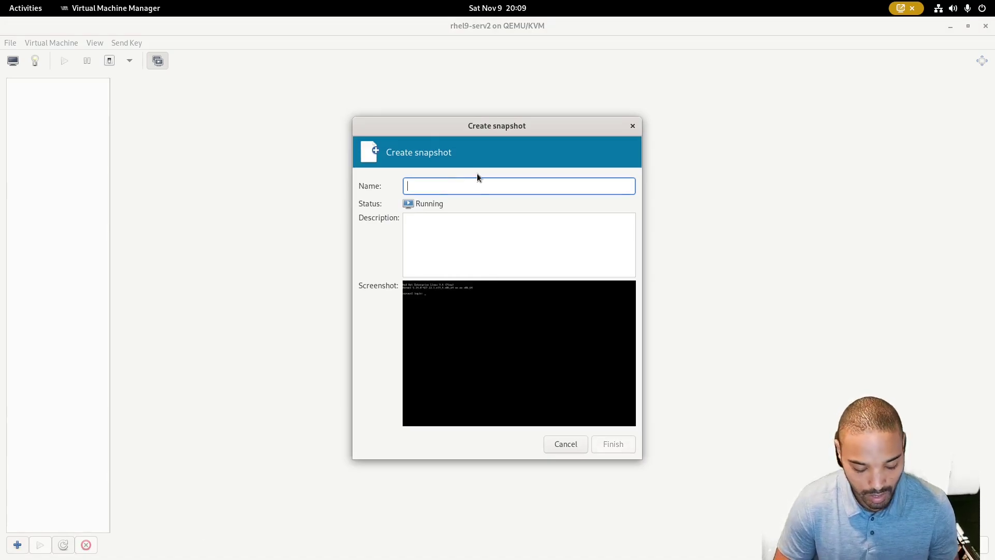
pyautogui.write('Day-01-')
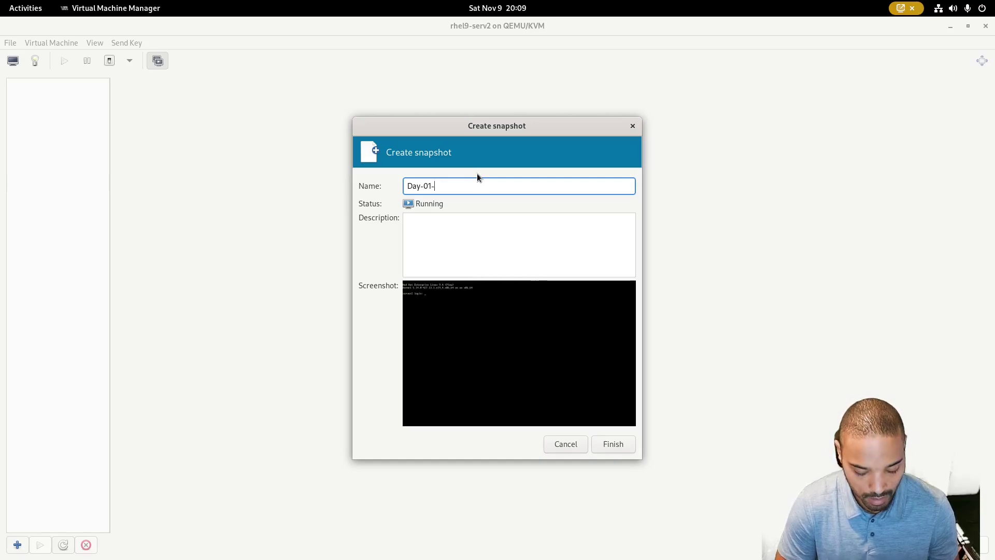
pyautogui.write('Initi')
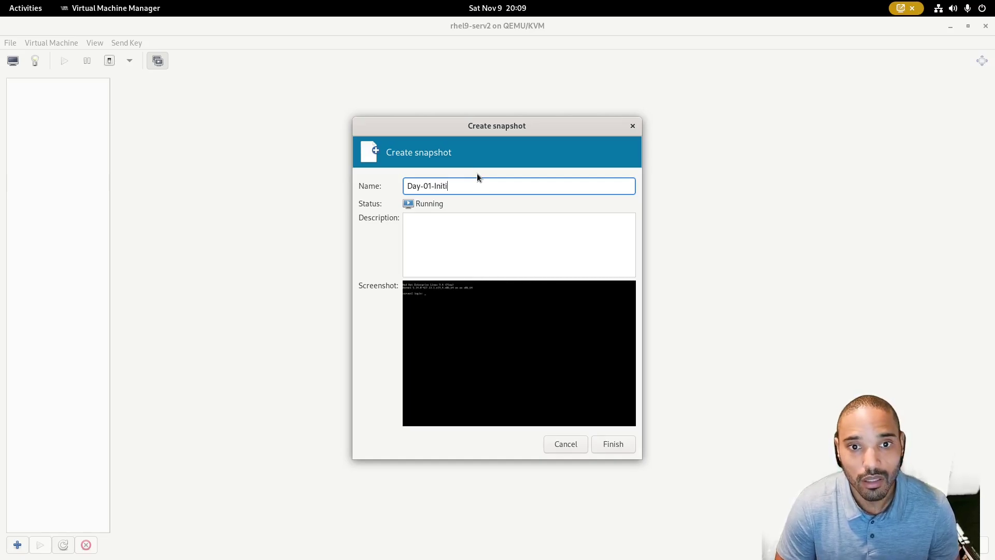
pyautogui.write('al')
pyautogui.press('BackSpace')
pyautogui.press('BackSpace')
pyautogui.press('BackSpace')
pyautogui.press('BackSpace')
pyautogui.press('BackSpace')
pyautogui.press('BackSpace')
pyautogui.press('BackSpace')
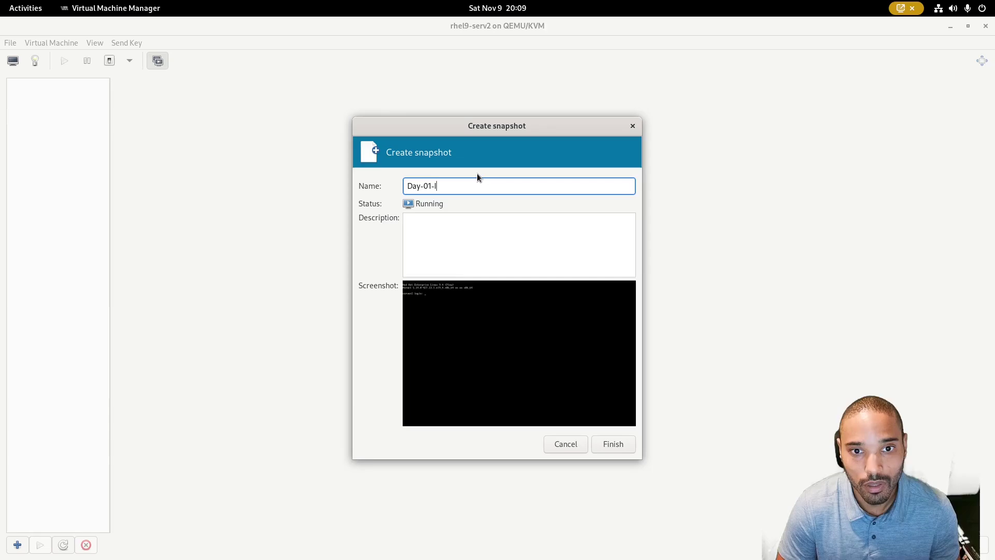
pyautogui.write('Clean')
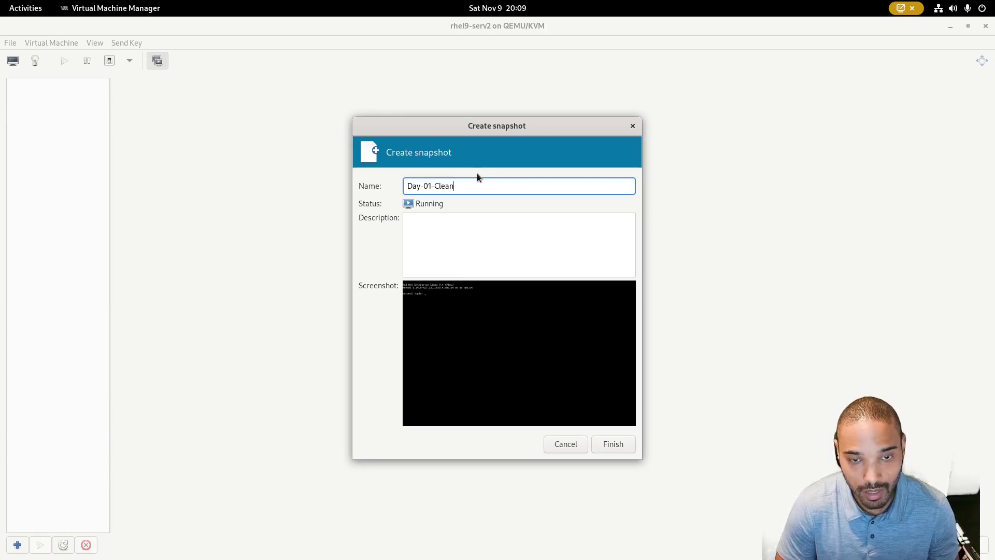
pyautogui.write('-Insta')
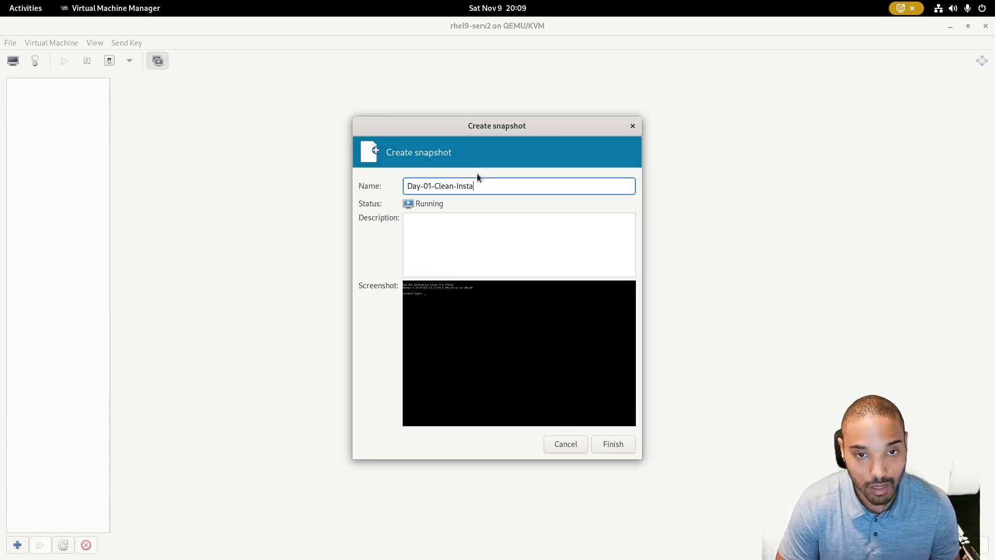